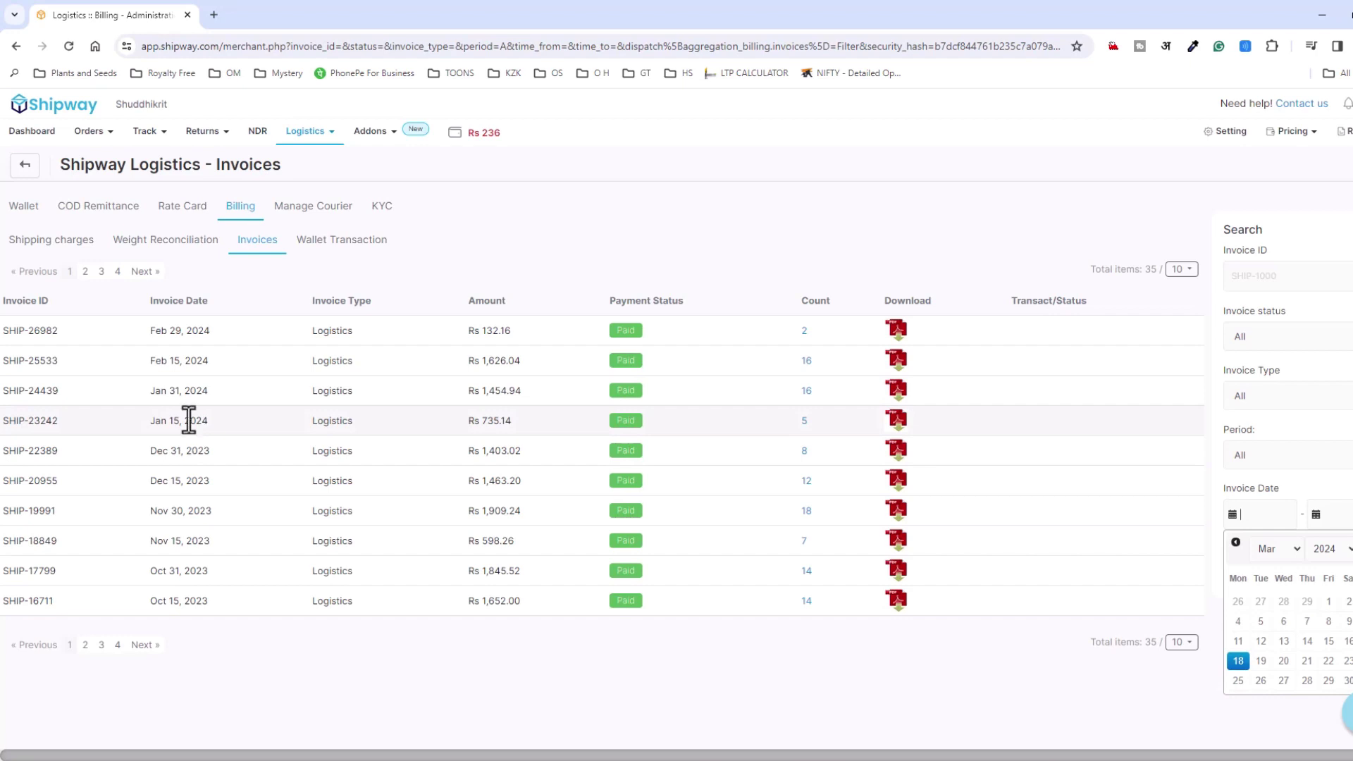
Download the invoice dated Feb 29, 2024 as a PDF and open it in a maximized Acrobat window
{"action": "left_click_drag", "start_coordinate": [5, 331], "coordinate": [917, 353]}
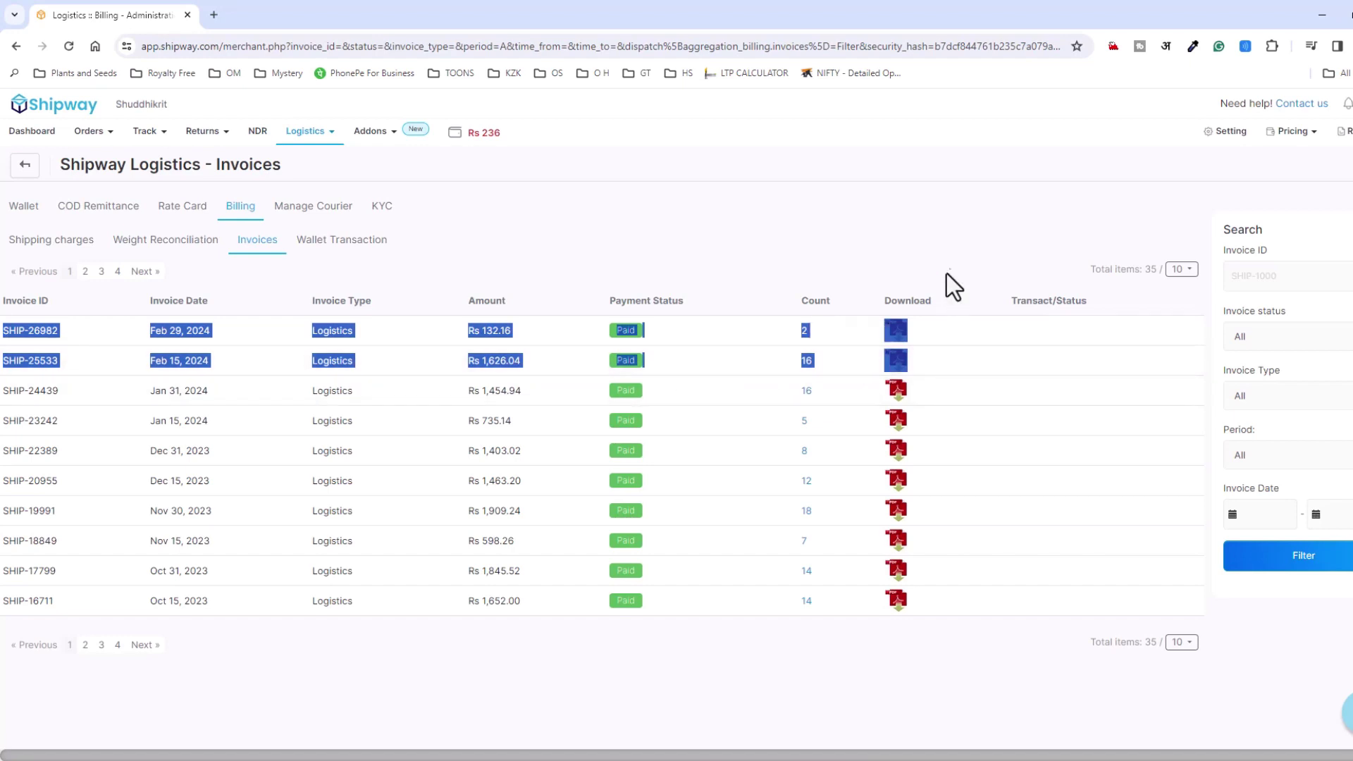
{"action": "left_click", "coordinate": [892, 266]}
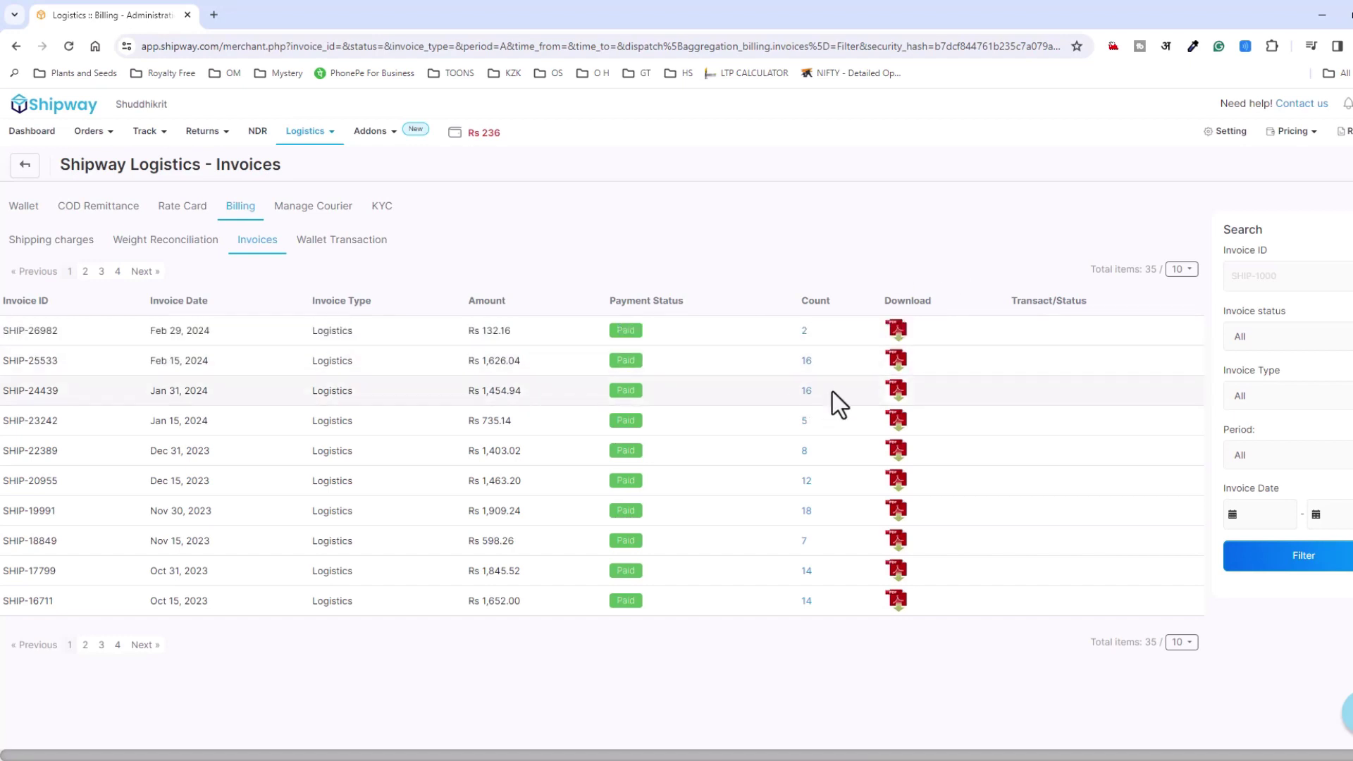
{"action": "left_click", "coordinate": [899, 337]}
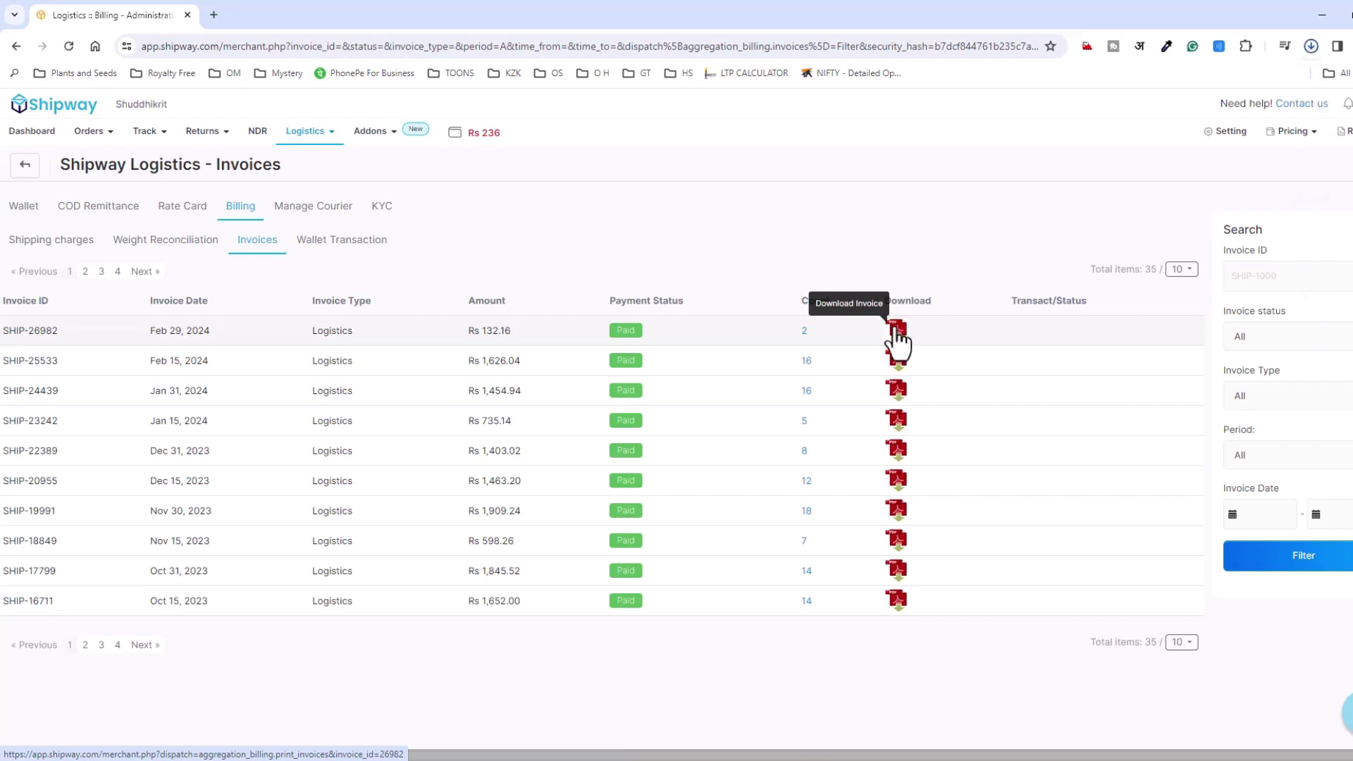
{"action": "left_click", "coordinate": [1311, 47]}
{"action": "left_click", "coordinate": [1254, 84]}
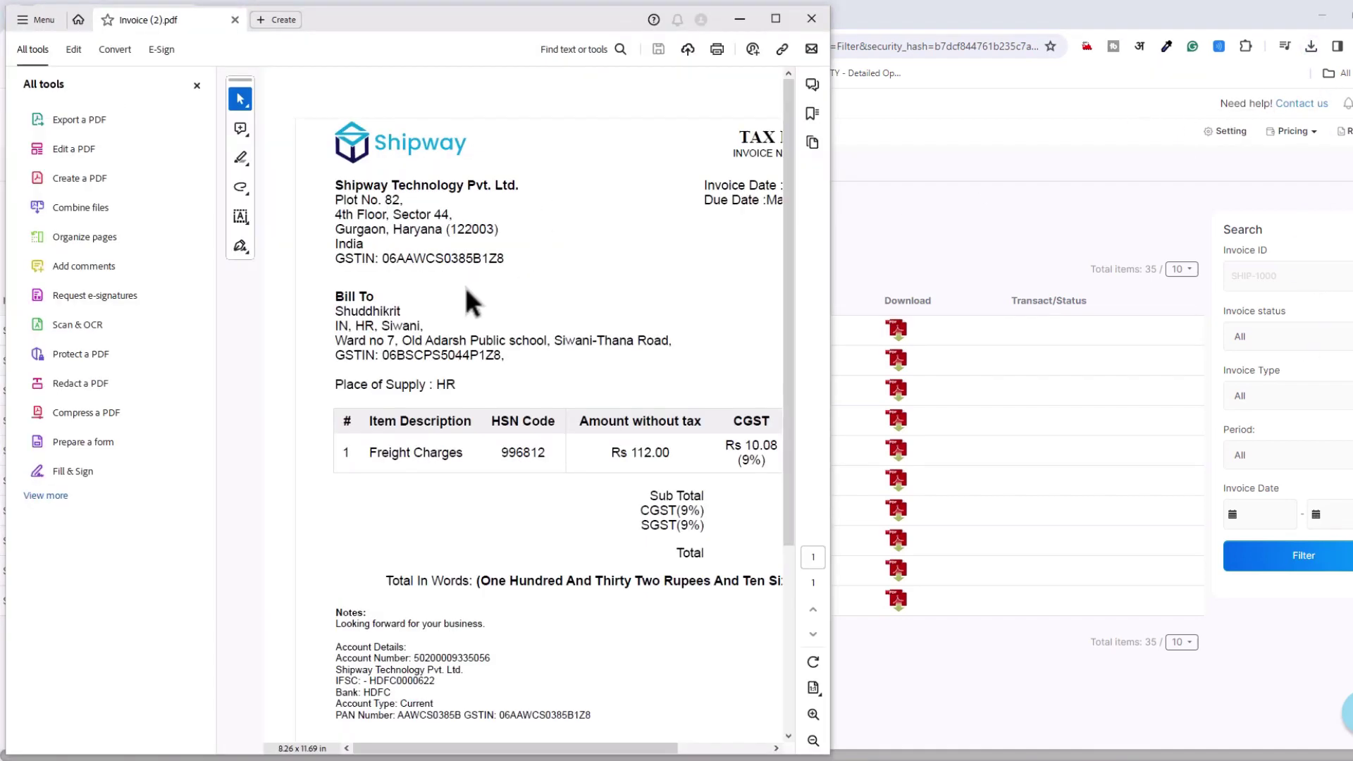
{"action": "left_click", "coordinate": [775, 19]}
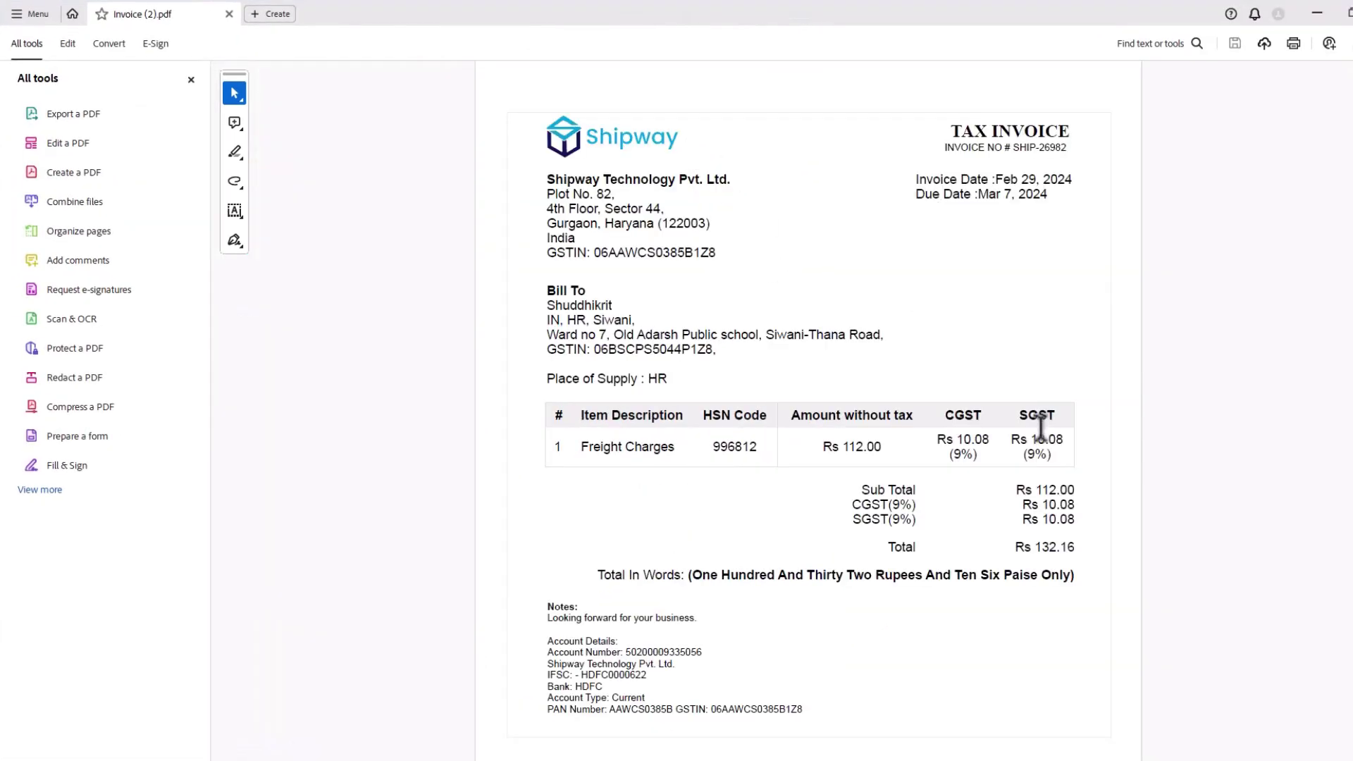
Examine the seller's GSTIN and the CGST and SGST amounts on the tax invoice
{"action": "left_click_drag", "start_coordinate": [995, 509], "coordinate": [1064, 521]}
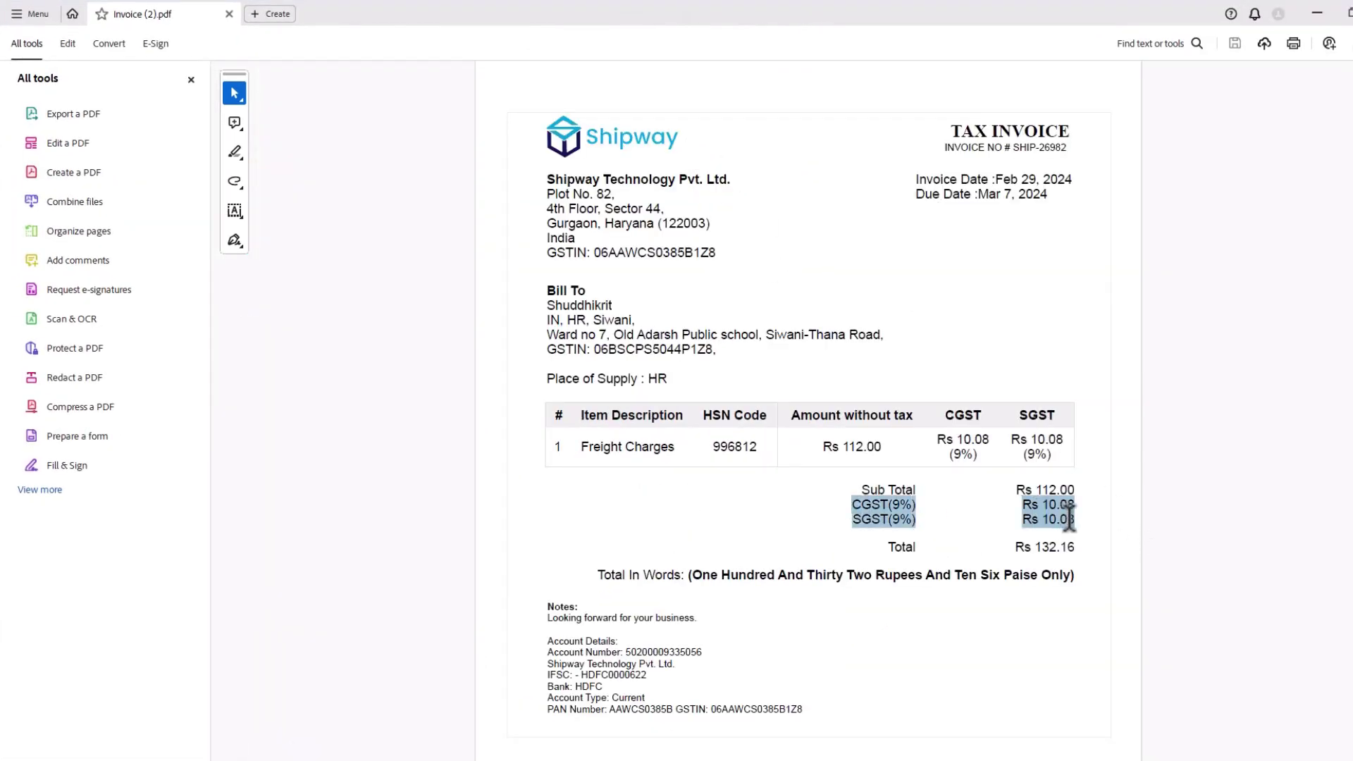
{"action": "left_click_drag", "start_coordinate": [548, 220], "coordinate": [701, 266]}
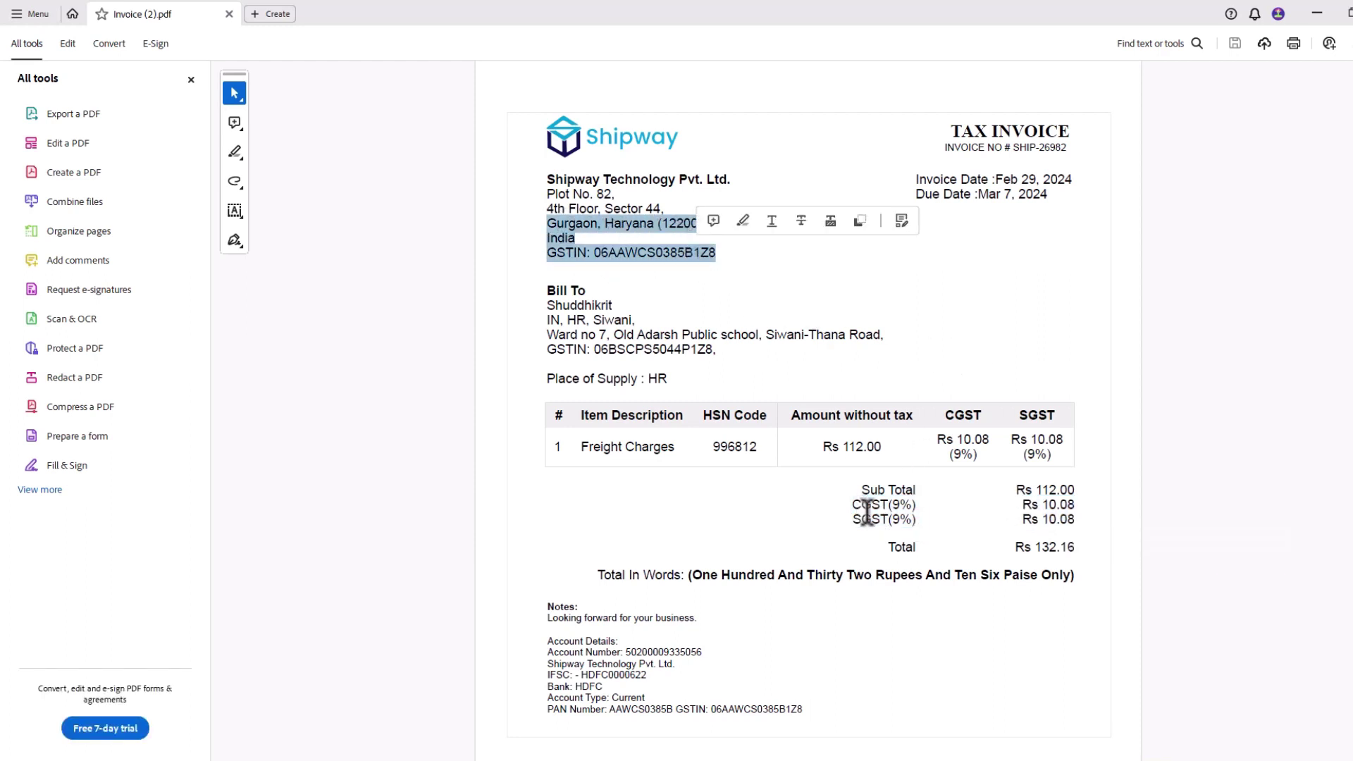
{"action": "left_click_drag", "start_coordinate": [1028, 506], "coordinate": [1076, 522]}
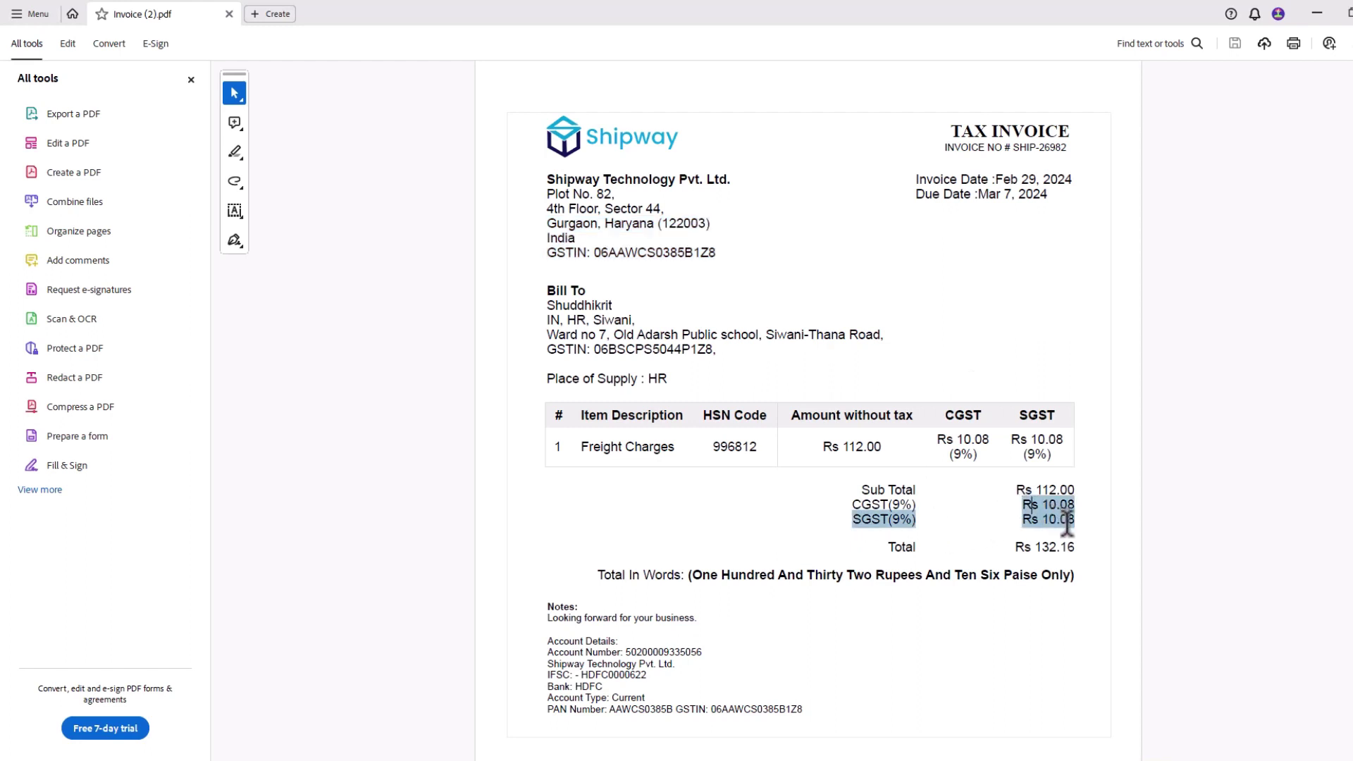
{"action": "left_click", "coordinate": [1073, 523]}
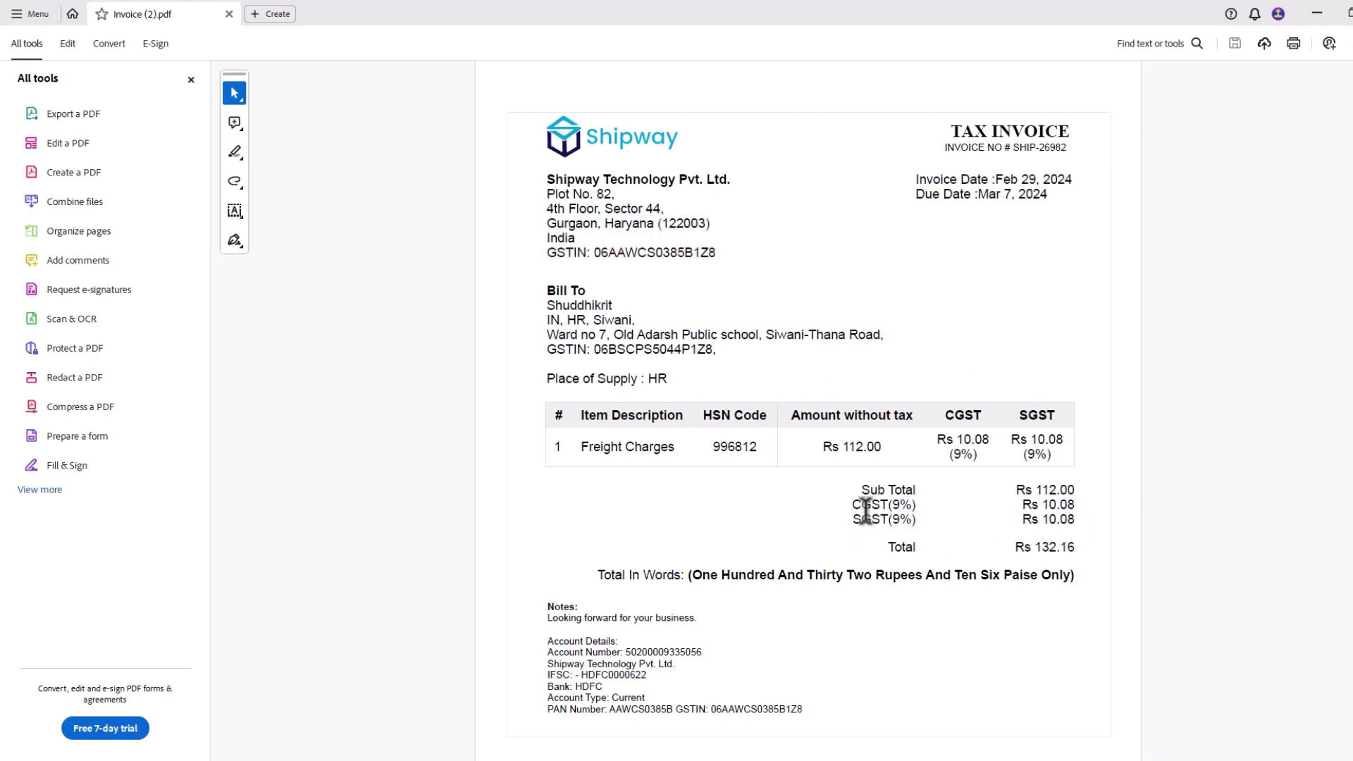
{"action": "left_click_drag", "start_coordinate": [851, 499], "coordinate": [1067, 525]}
{"action": "left_click", "coordinate": [1085, 523]}
{"action": "mouse_move", "coordinate": [852, 500]}
{"action": "left_mouse_down"}
{"action": "mouse_move", "coordinate": [1071, 521]}
{"action": "mouse_move", "coordinate": [874, 518]}
{"action": "mouse_move", "coordinate": [852, 500]}
{"action": "left_mouse_up"}
{"action": "left_click", "coordinate": [1072, 520]}
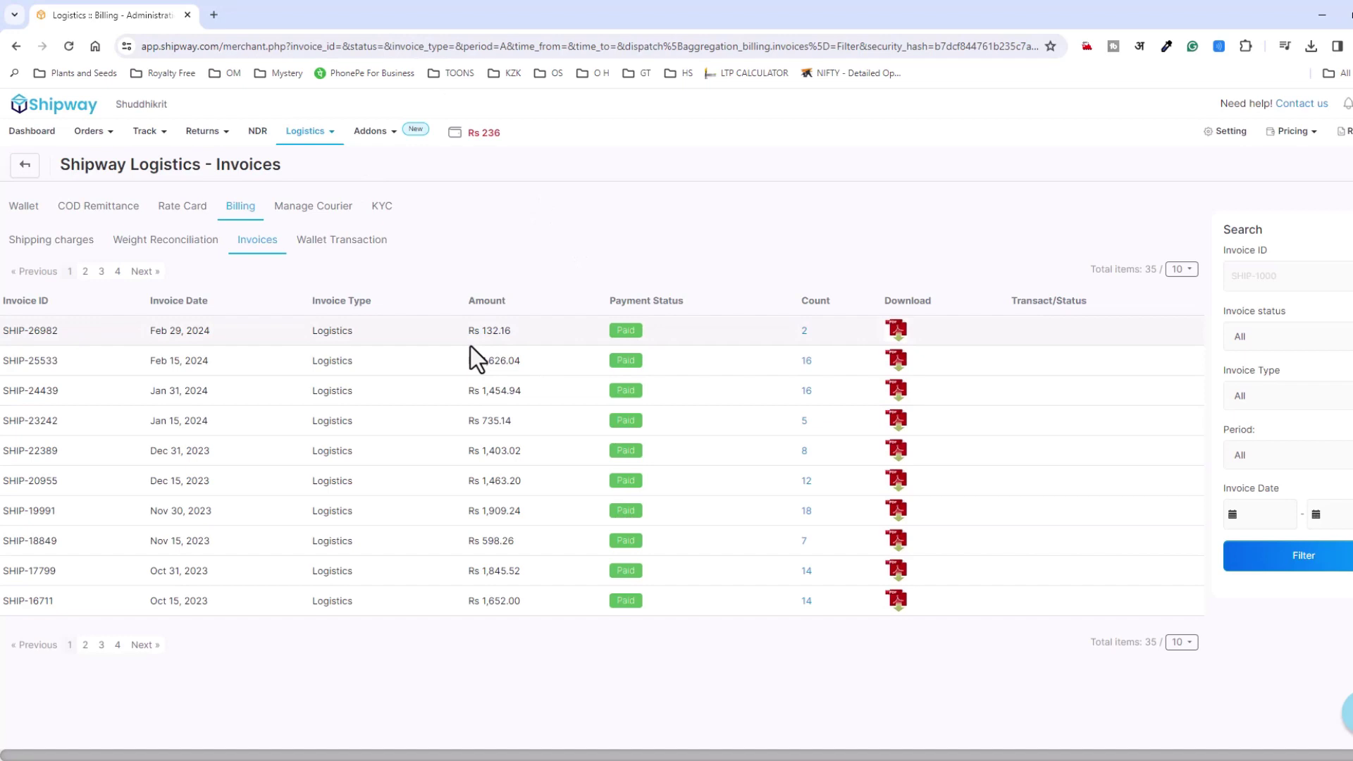
Return to Shipway, open the logistics wallet transactions and review the debits for the Mar 16, 2024 shipments
{"action": "mouse_move", "coordinate": [308, 140]}
{"action": "mouse_move", "coordinate": [314, 220]}
{"action": "left_click", "coordinate": [448, 284]}
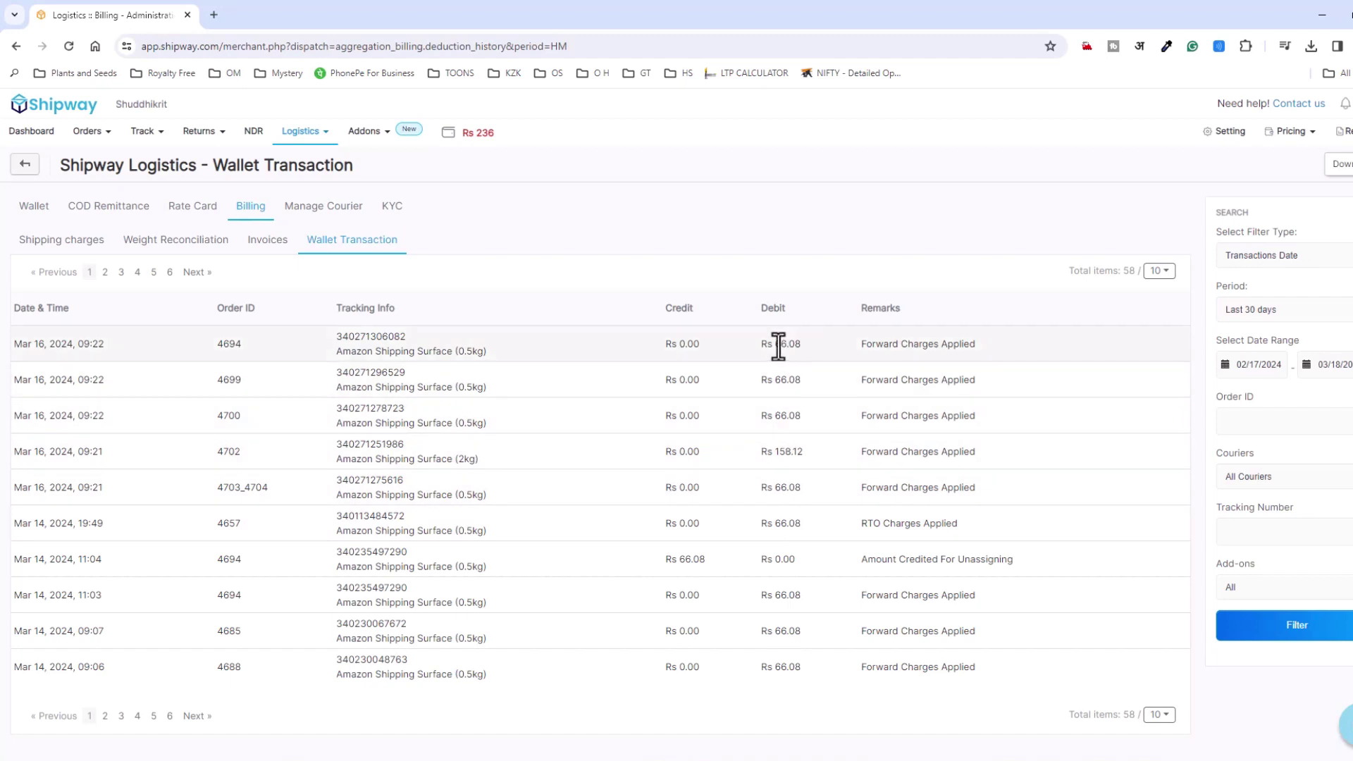
{"action": "left_click_drag", "start_coordinate": [754, 349], "coordinate": [856, 493]}
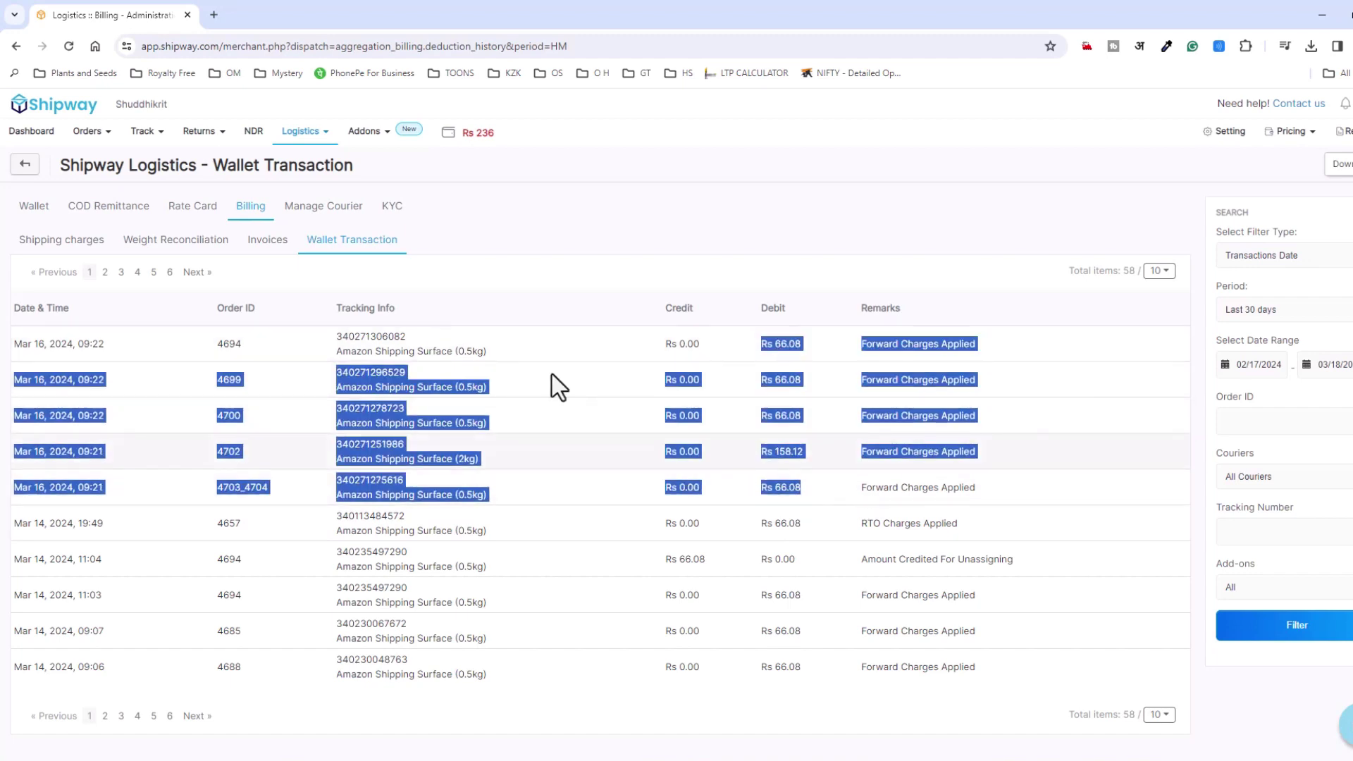
Open the COD order verification add-on page to view its WhatsApp automation offer
{"action": "mouse_move", "coordinate": [368, 136]}
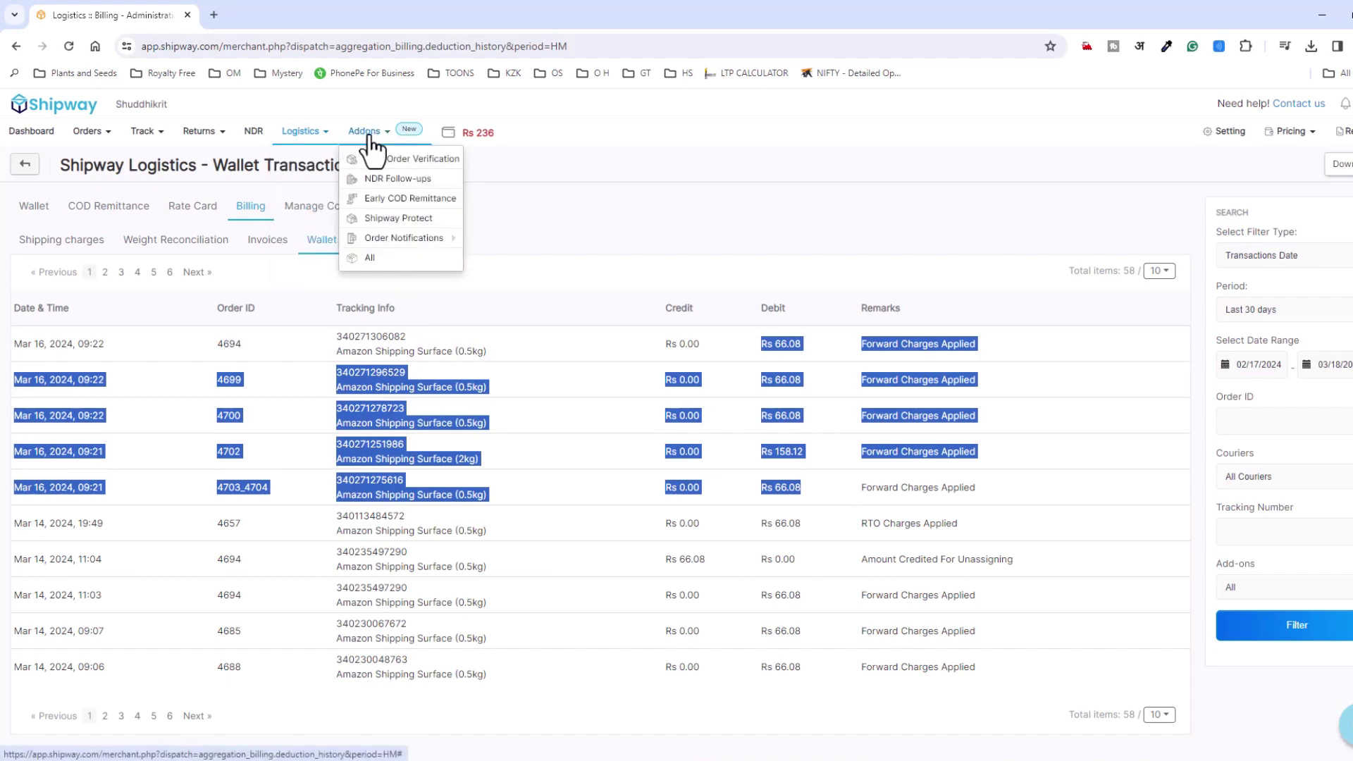
{"action": "left_click", "coordinate": [437, 167]}
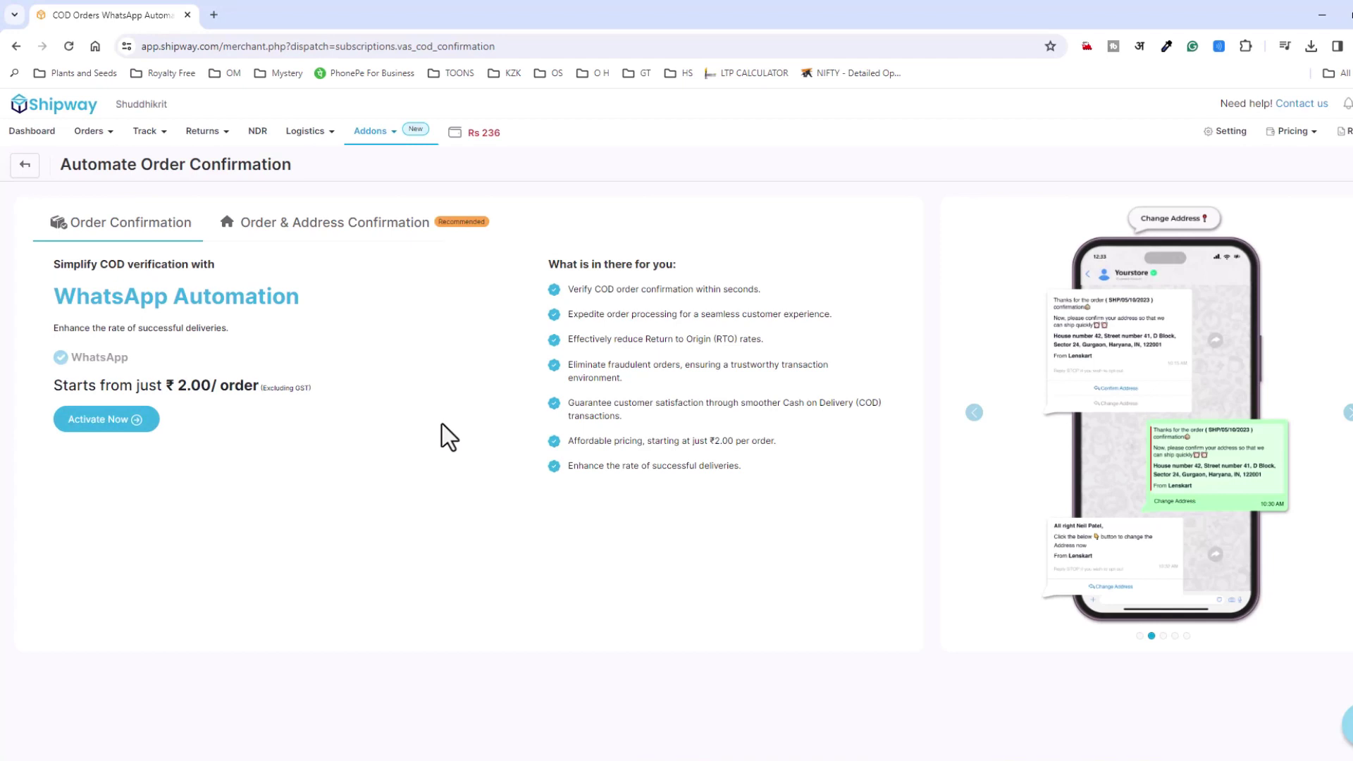
{"action": "mouse_move", "coordinate": [370, 138]}
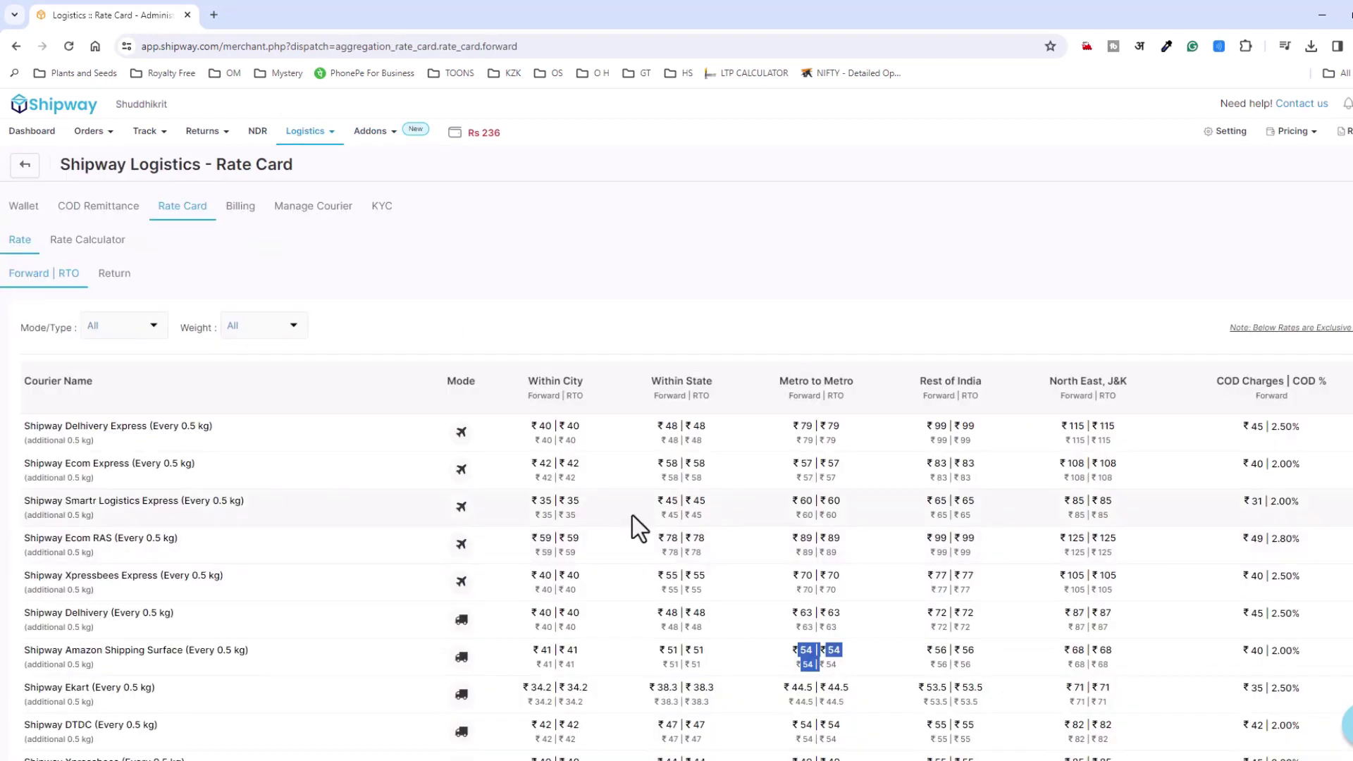
Examine the forward and RTO courier rates across all zones and the COD charges in the logistics rate card
{"action": "scroll", "coordinate": [607, 527], "scroll_direction": "down", "scroll_amount": 3}
{"action": "scroll", "coordinate": [543, 529], "scroll_direction": "up", "scroll_amount": 2}
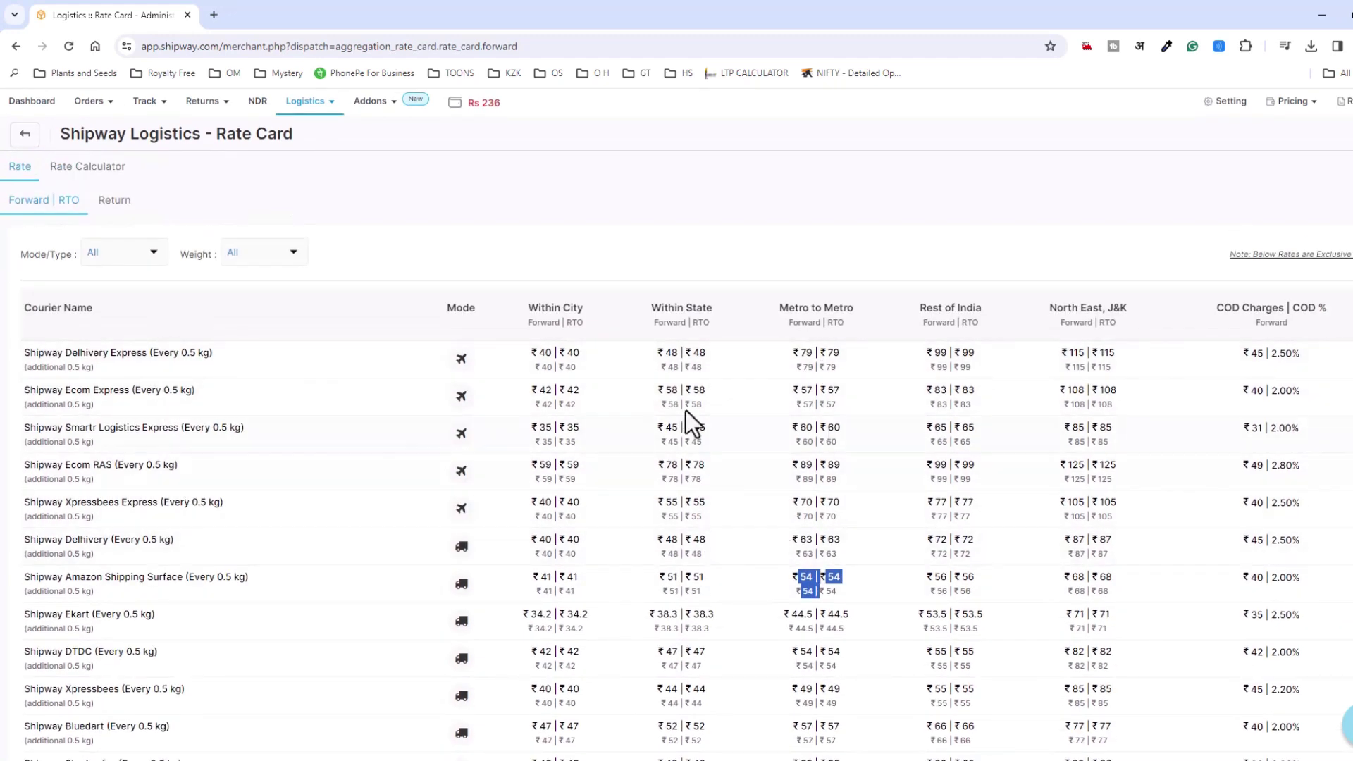
{"action": "left_click", "coordinate": [554, 322]}
{"action": "left_click_drag", "start_coordinate": [667, 310], "coordinate": [713, 310]}
{"action": "left_click_drag", "start_coordinate": [801, 322], "coordinate": [840, 322]}
{"action": "double_click", "coordinate": [949, 309]}
{"action": "left_click_drag", "start_coordinate": [952, 311], "coordinate": [976, 309]}
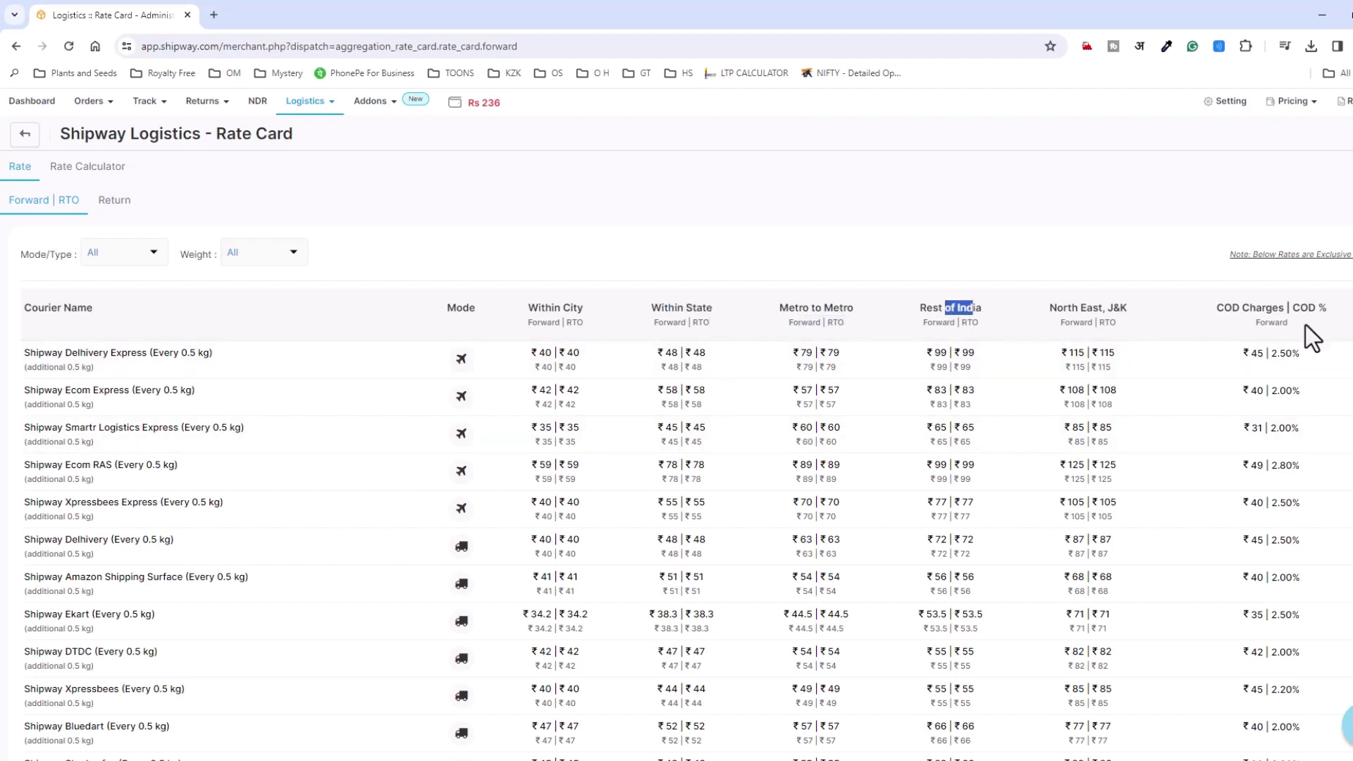
{"action": "scroll", "coordinate": [1261, 547], "scroll_direction": "down", "scroll_amount": 7}
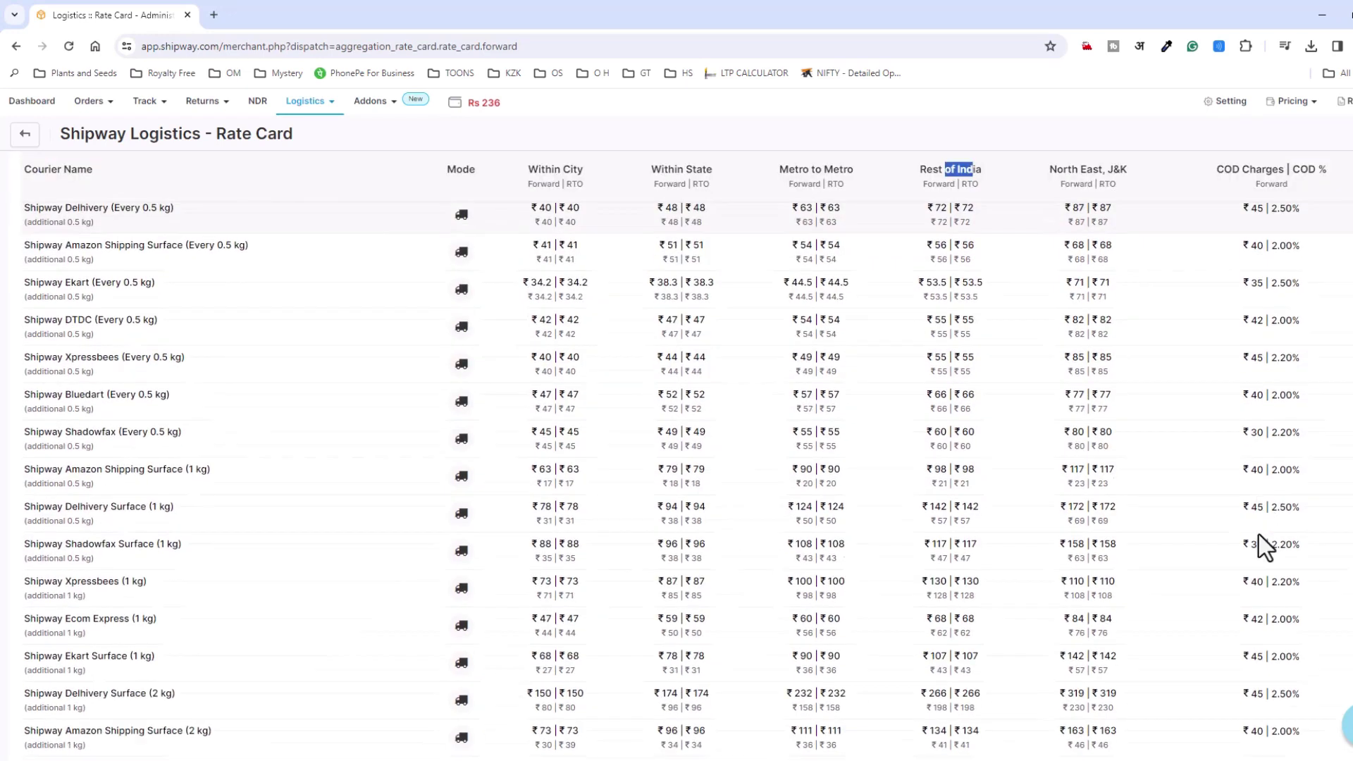
{"action": "scroll", "coordinate": [508, 585], "scroll_direction": "up", "scroll_amount": 8}
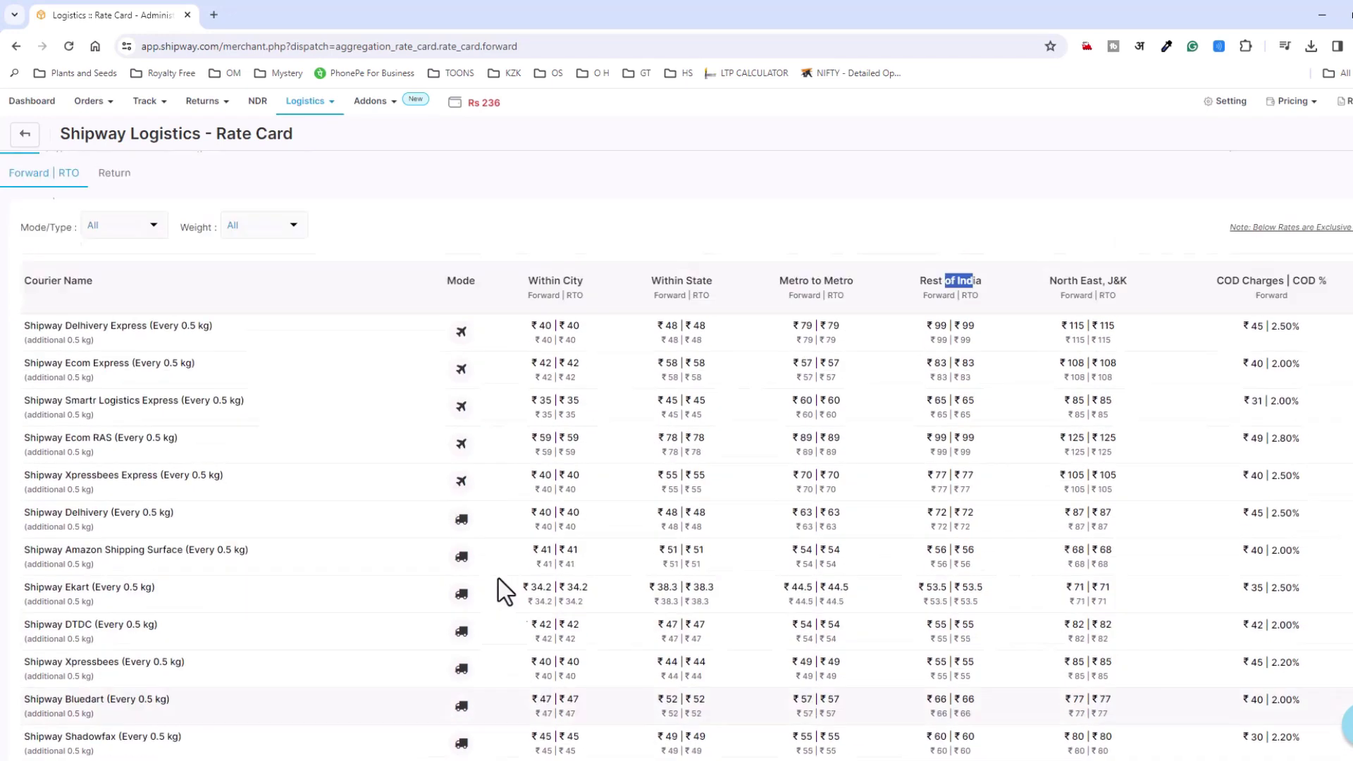
Open the NDR report dashboard and review the pending actions by number of delivery attempts
{"action": "left_click", "coordinate": [266, 138]}
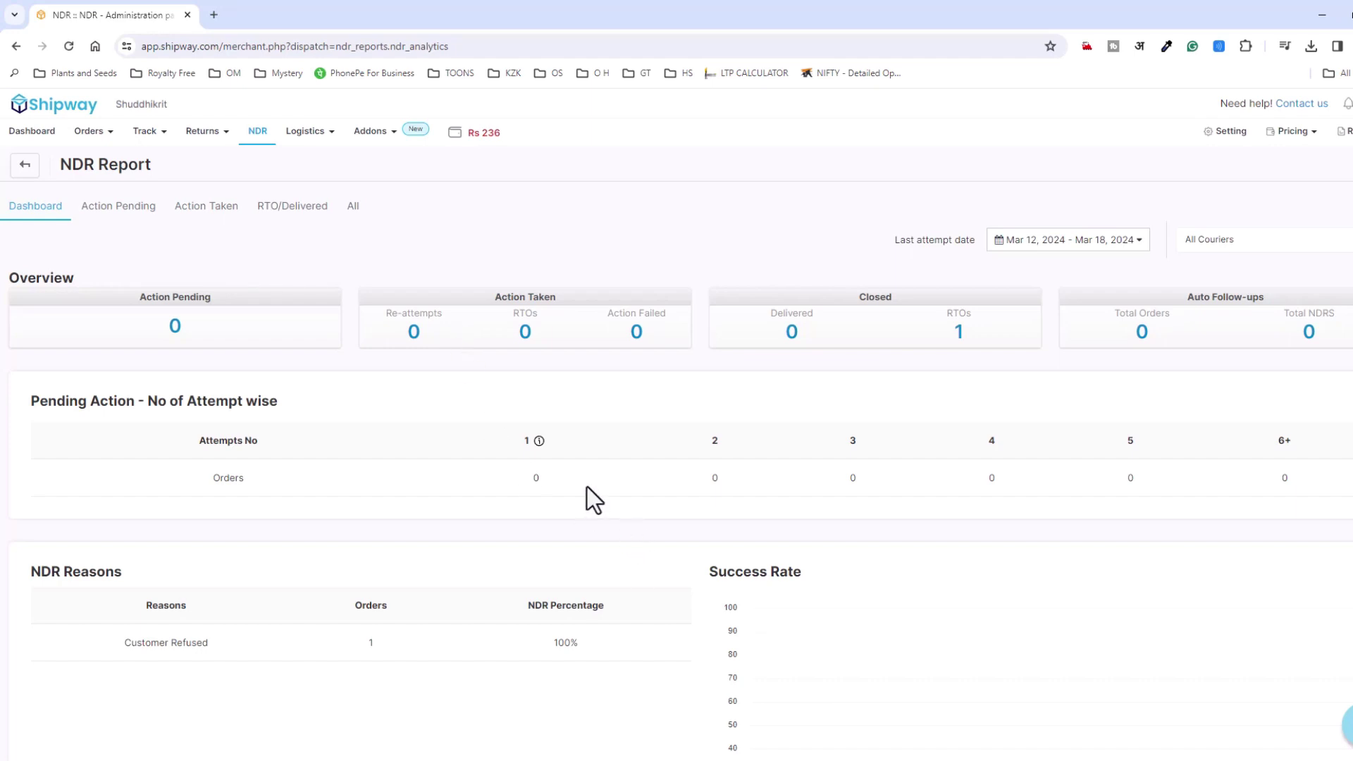
{"action": "left_click_drag", "start_coordinate": [536, 451], "coordinate": [548, 476]}
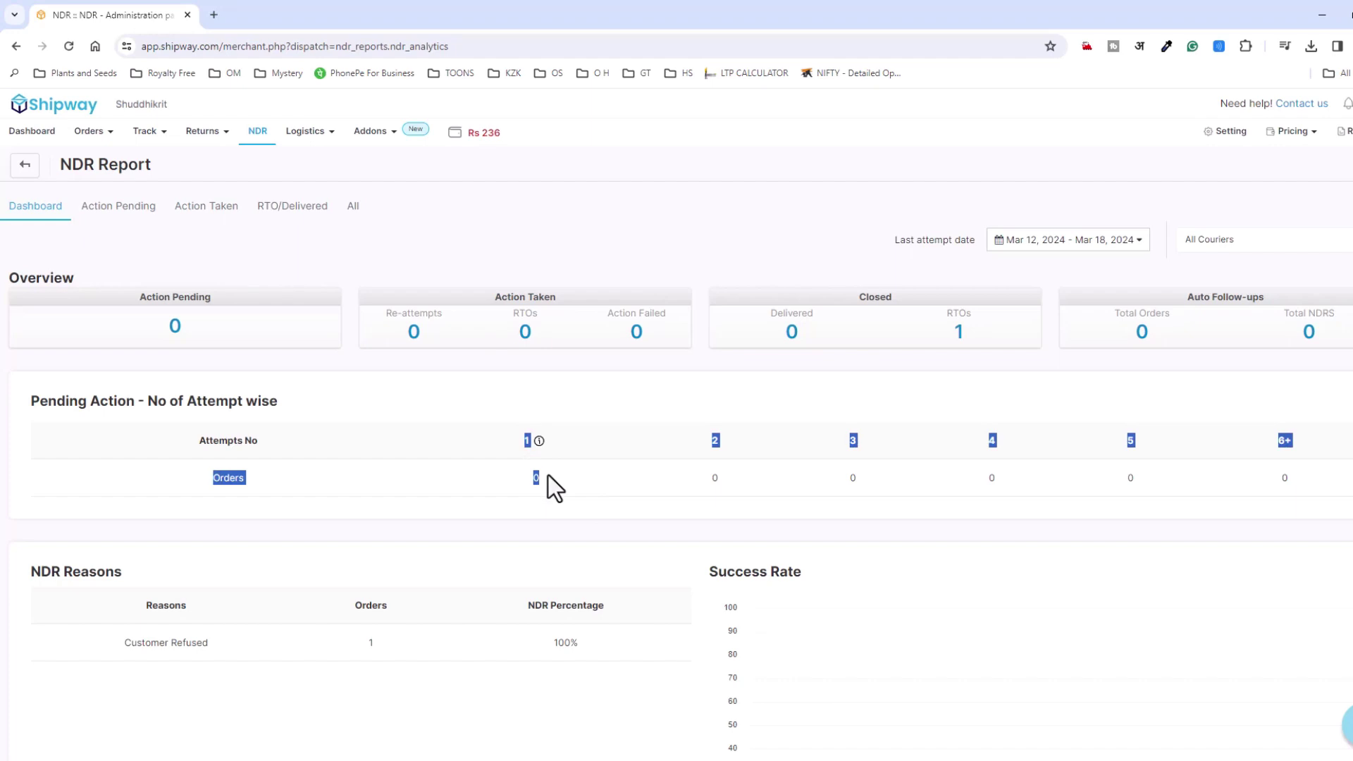
{"action": "left_click", "coordinate": [402, 449]}
{"action": "left_click_drag", "start_coordinate": [1299, 459], "coordinate": [613, 483]}
{"action": "left_click", "coordinate": [538, 478]}
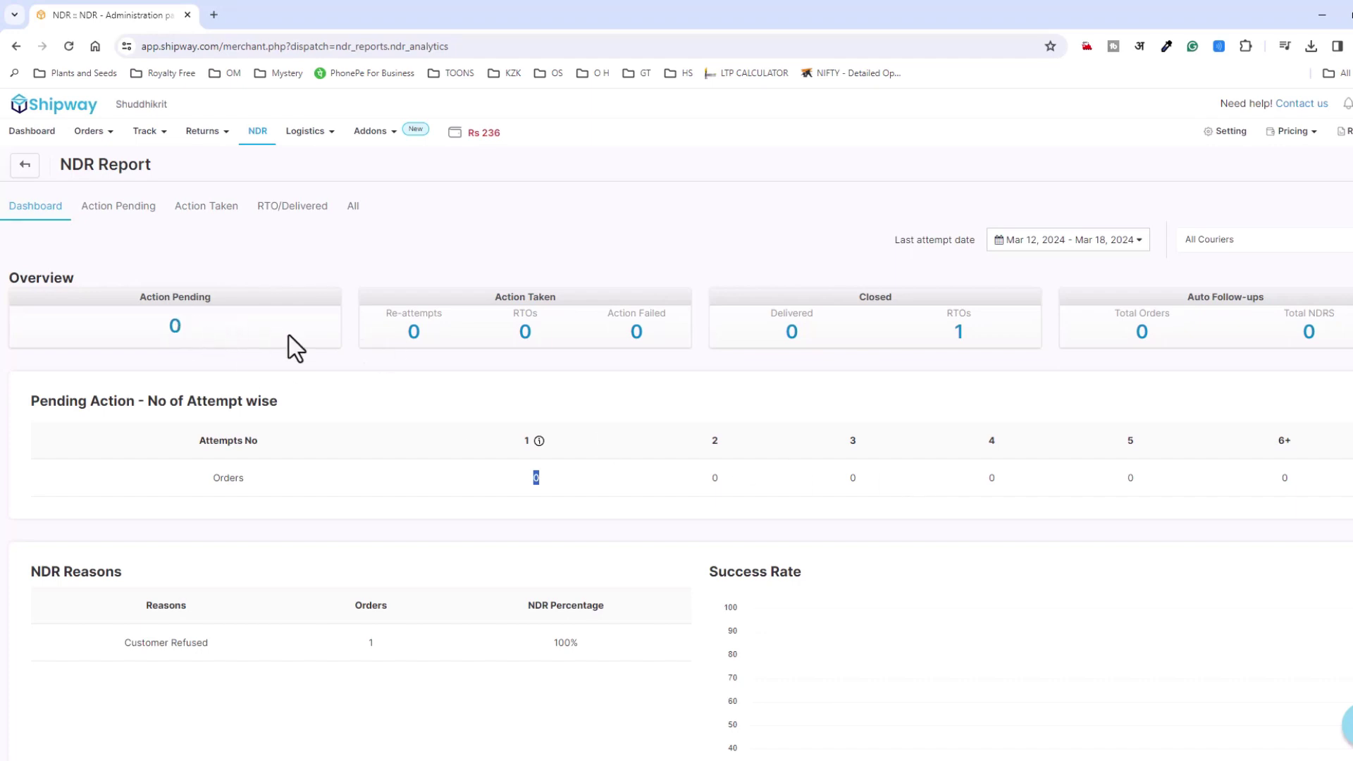
View the closed RTO shipments from the NDR overview, and return to the NDR dashboard
{"action": "left_click", "coordinate": [959, 335]}
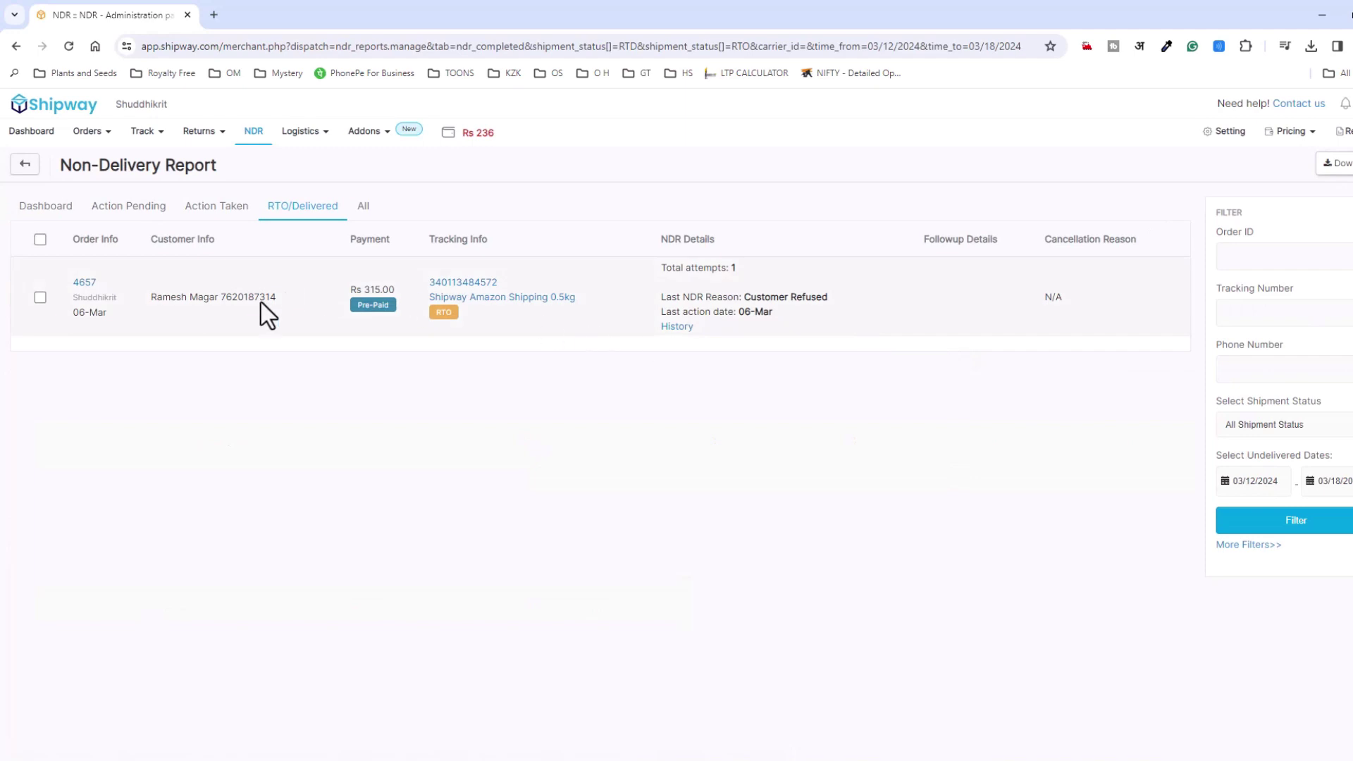
{"action": "right_click", "coordinate": [18, 51]}
{"action": "left_click", "coordinate": [19, 51]}
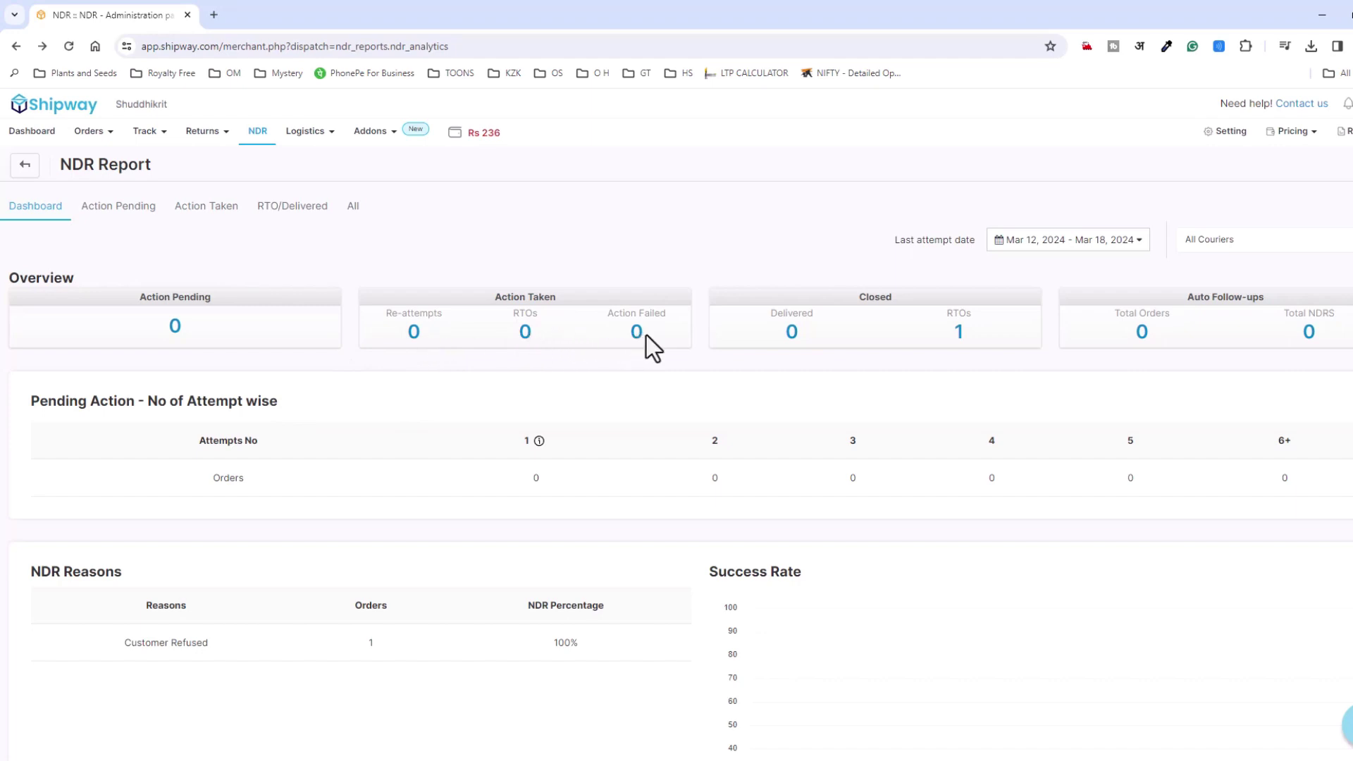
View the Refunds page for returns, and go back to the NDR report
{"action": "mouse_move", "coordinate": [199, 140]}
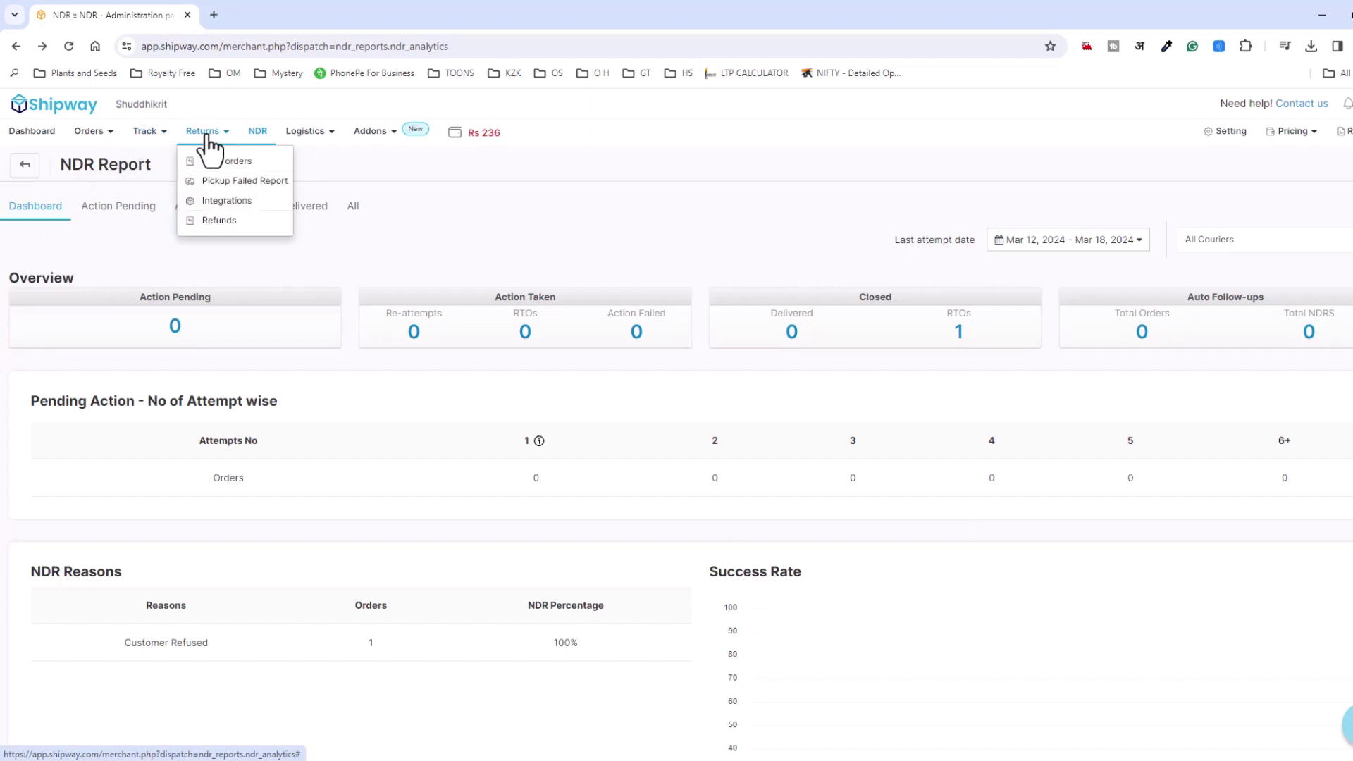
{"action": "left_click", "coordinate": [231, 224]}
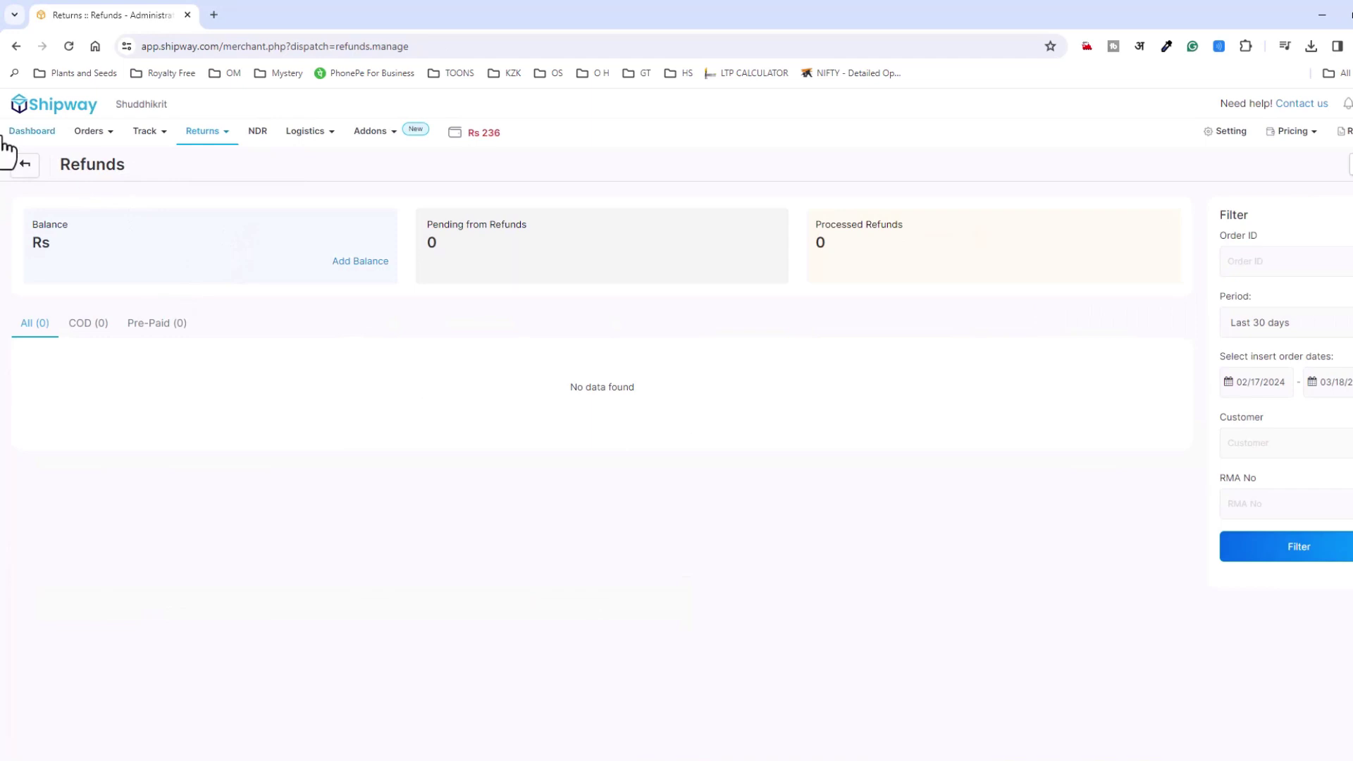
{"action": "left_click", "coordinate": [16, 47]}
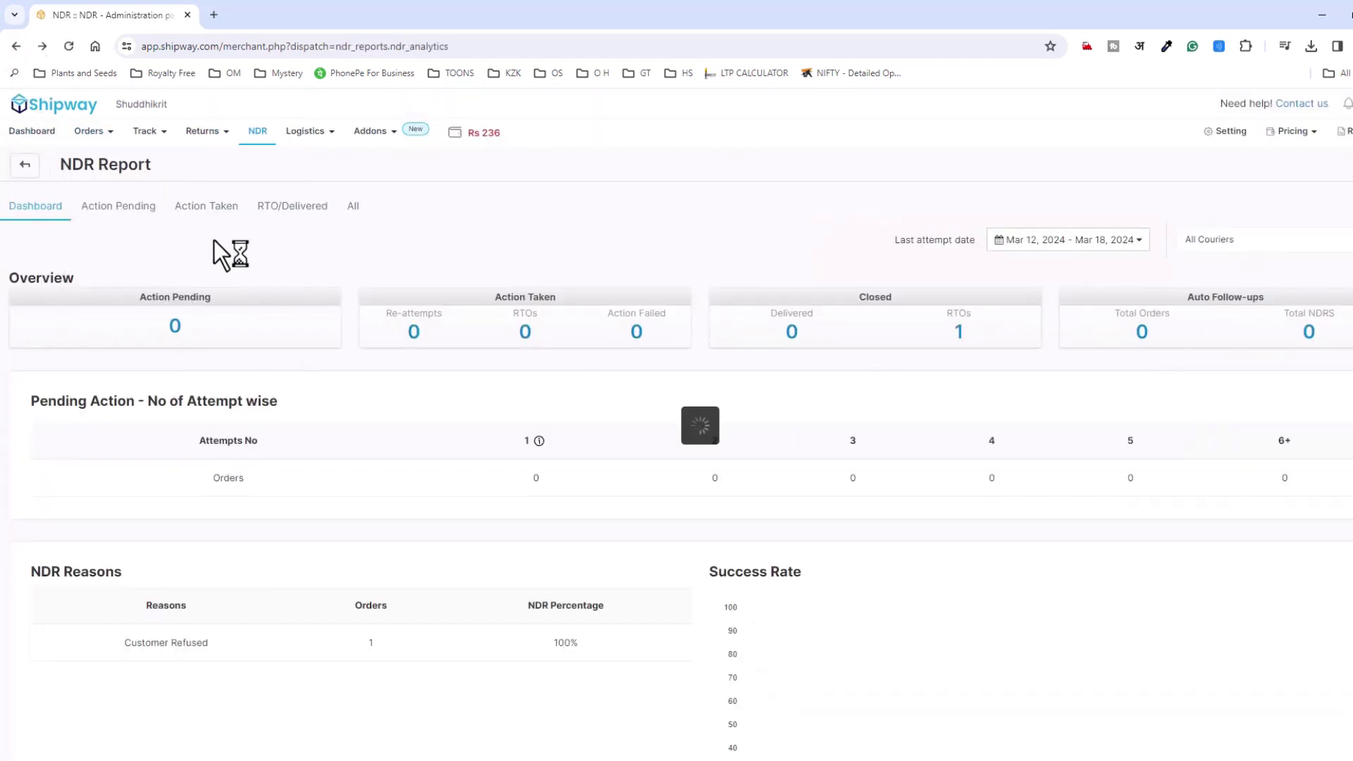
Open the orders view and list all orders instead of only the new ones
{"action": "mouse_move", "coordinate": [159, 141]}
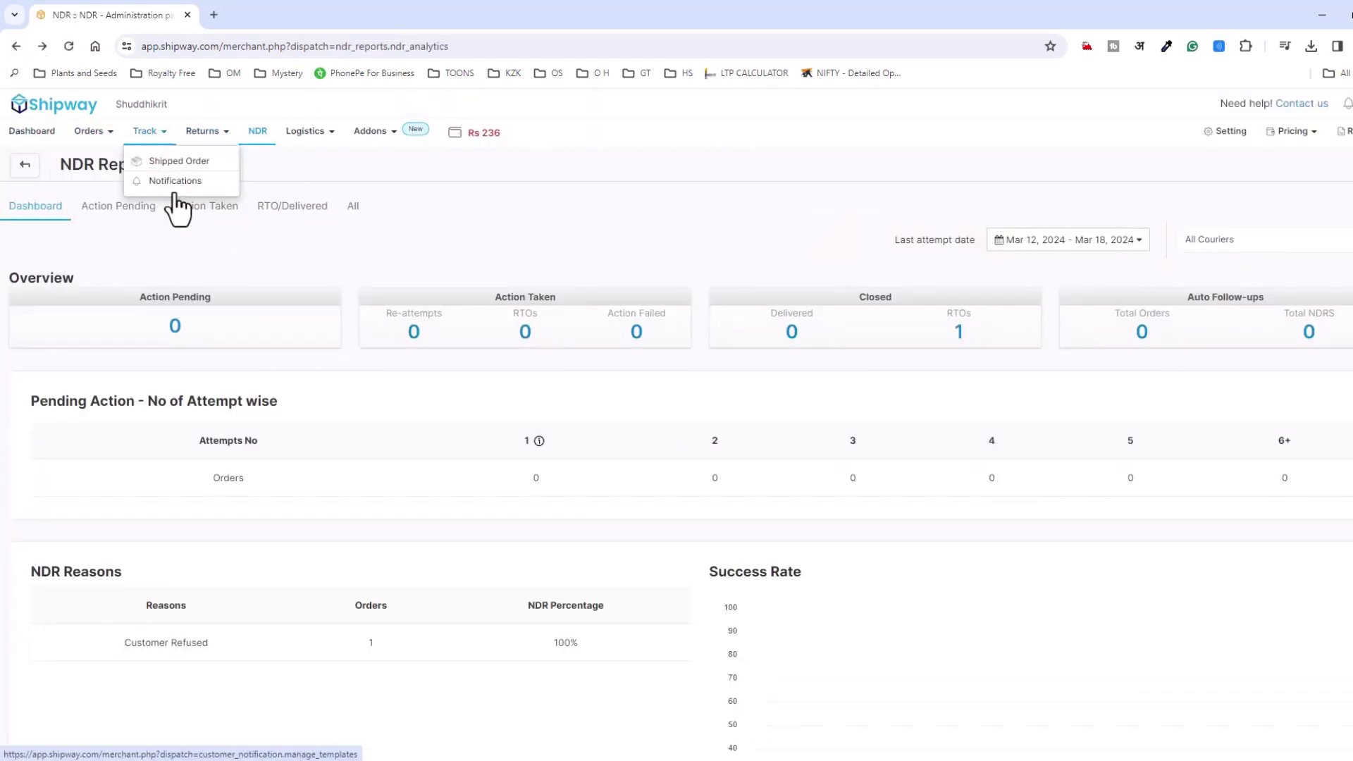
{"action": "mouse_move", "coordinate": [95, 134]}
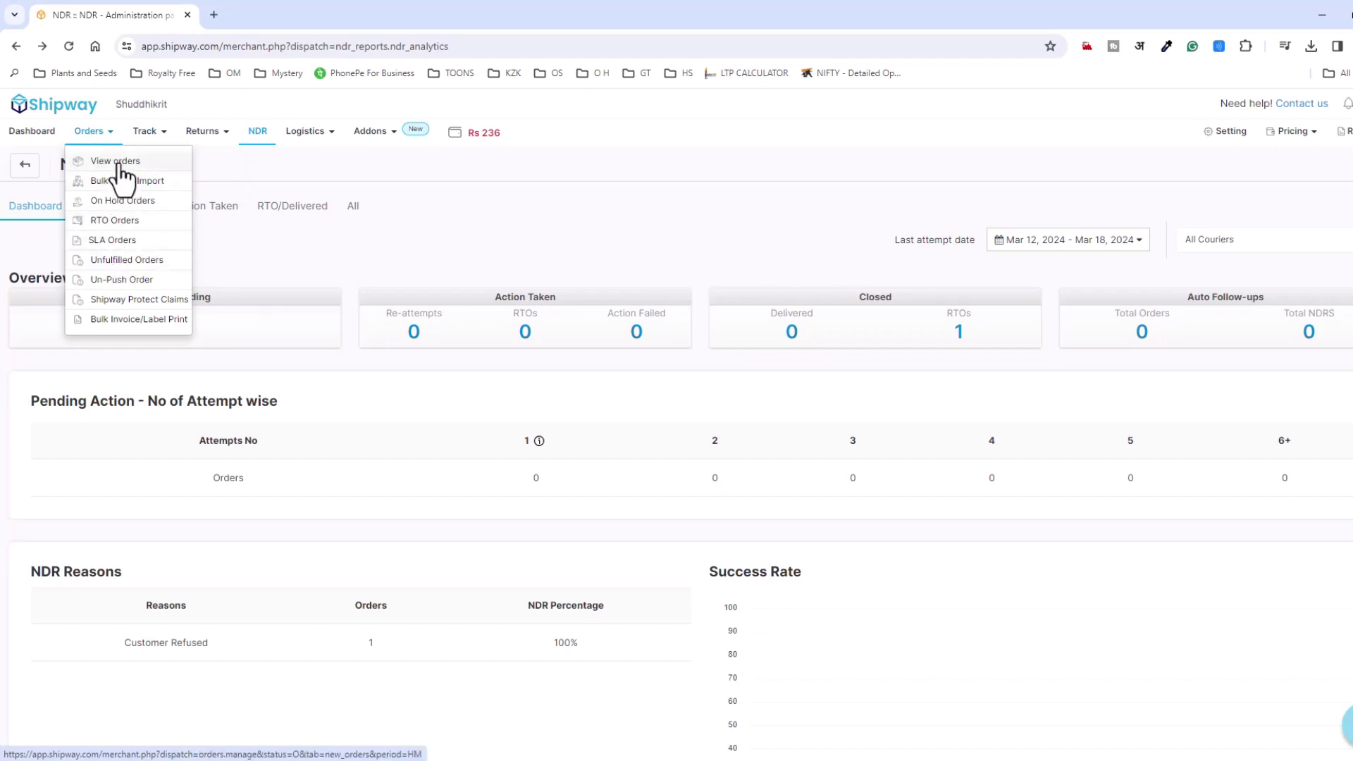
{"action": "mouse_move", "coordinate": [373, 139]}
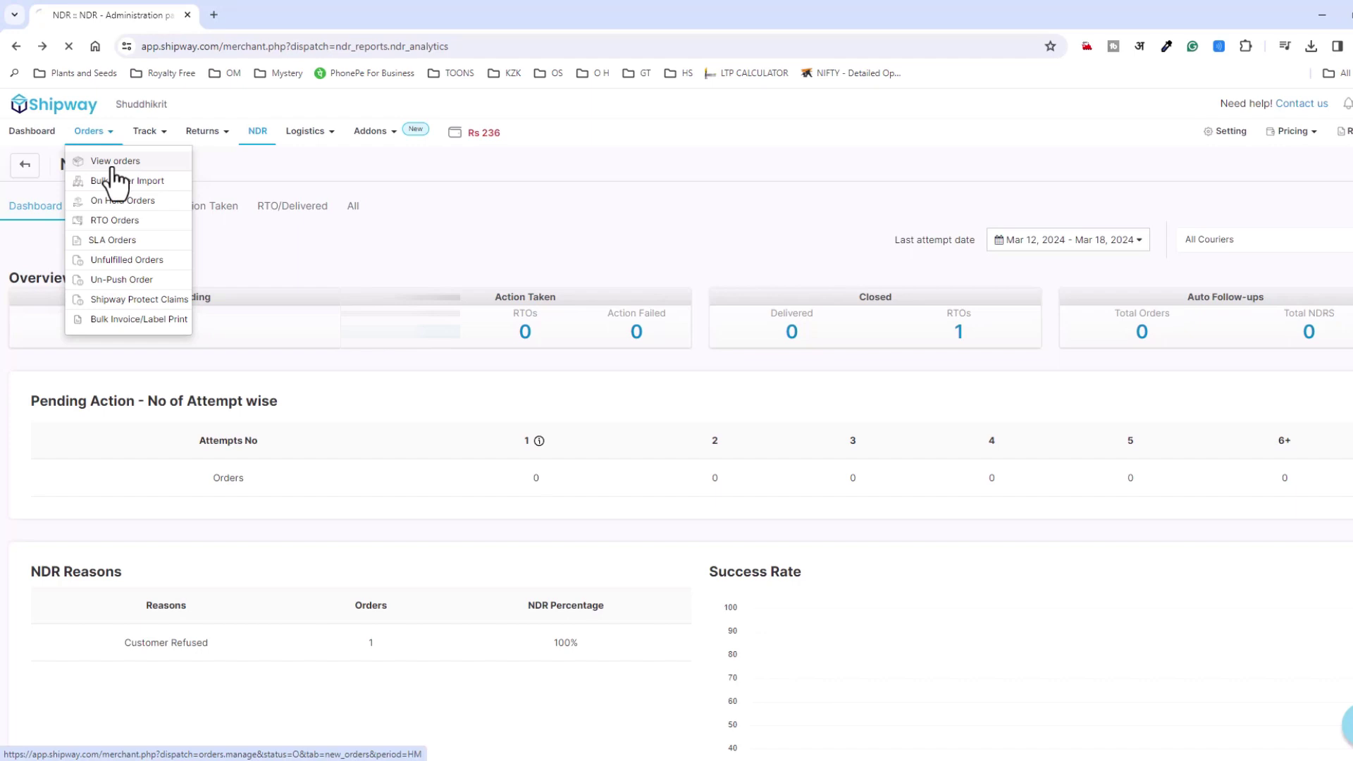
{"action": "left_click", "coordinate": [112, 169]}
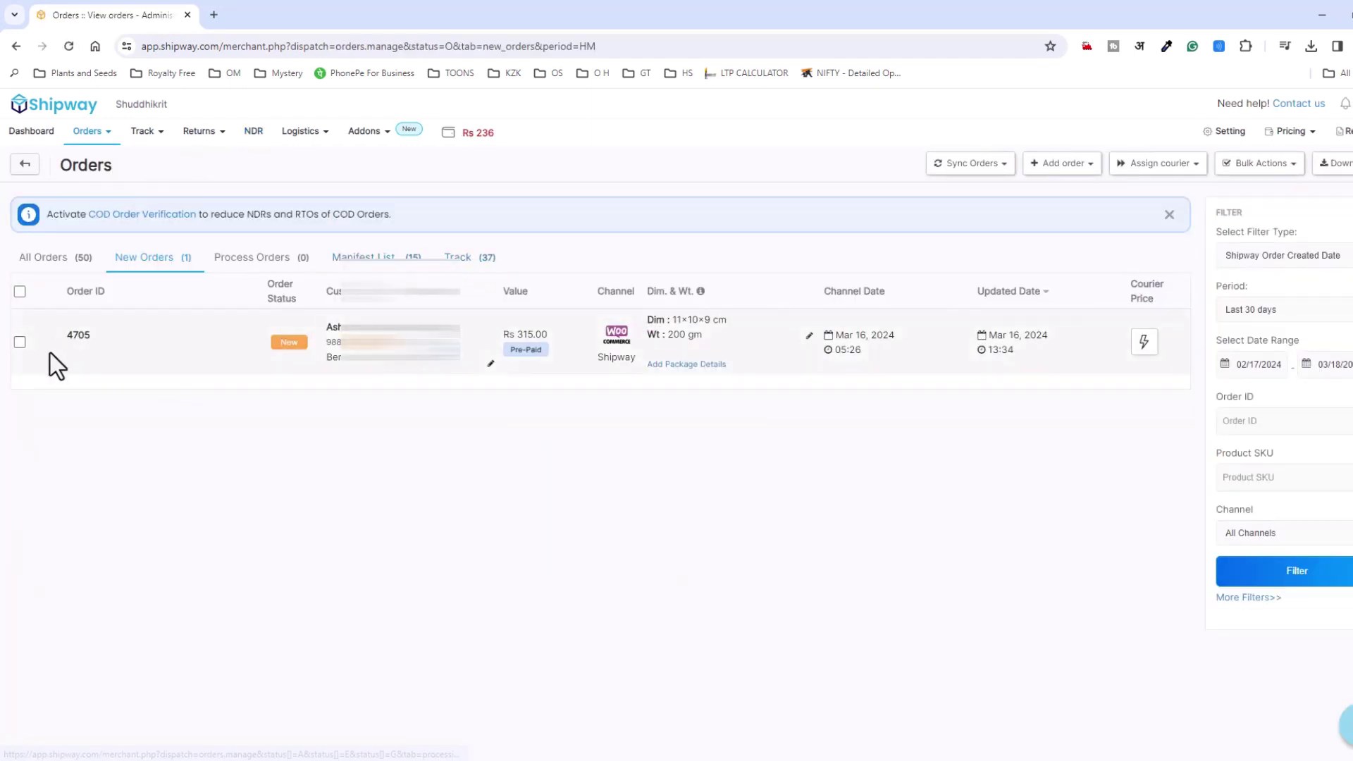
{"action": "left_click", "coordinate": [74, 261]}
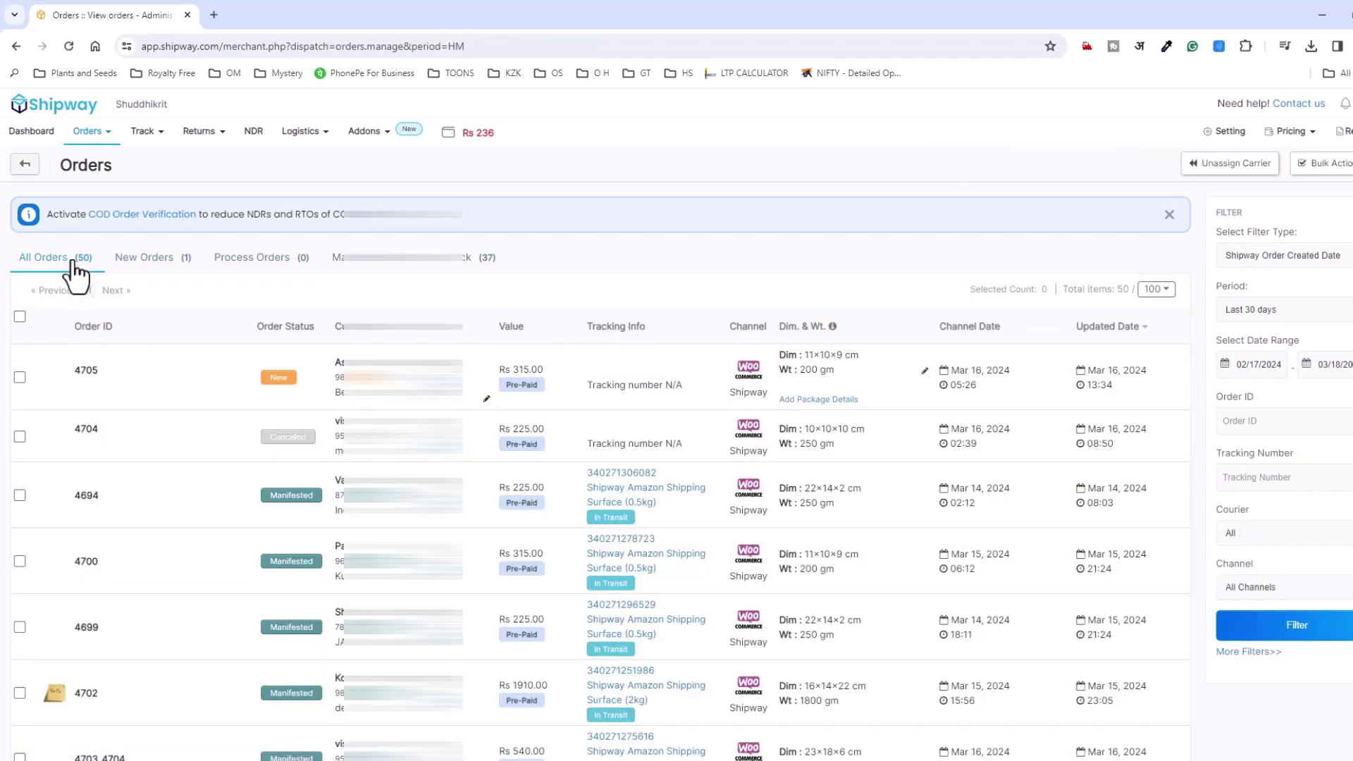
View the details of the canceled Rs 150.00 order, and return to the list of all orders
{"action": "scroll", "coordinate": [475, 590], "scroll_direction": "down", "scroll_amount": 3}
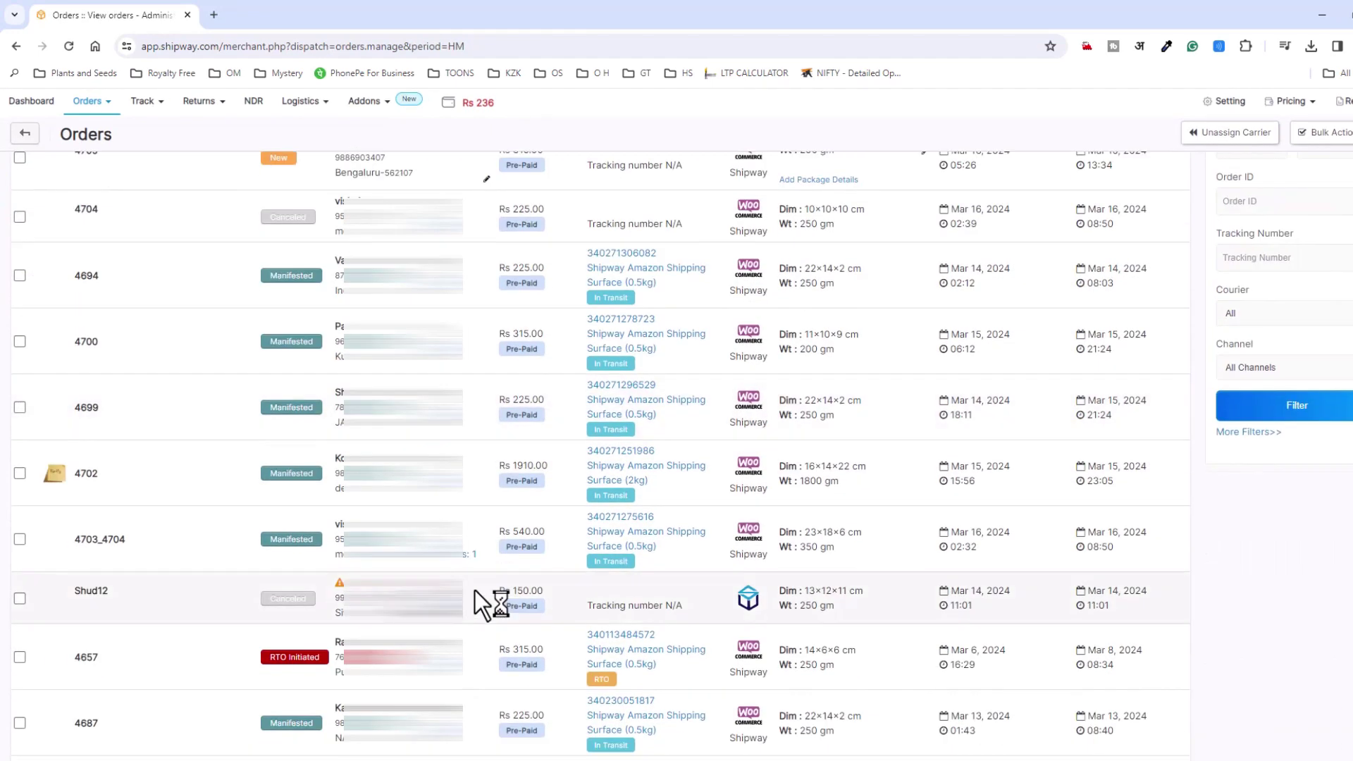
{"action": "left_click", "coordinate": [92, 596]}
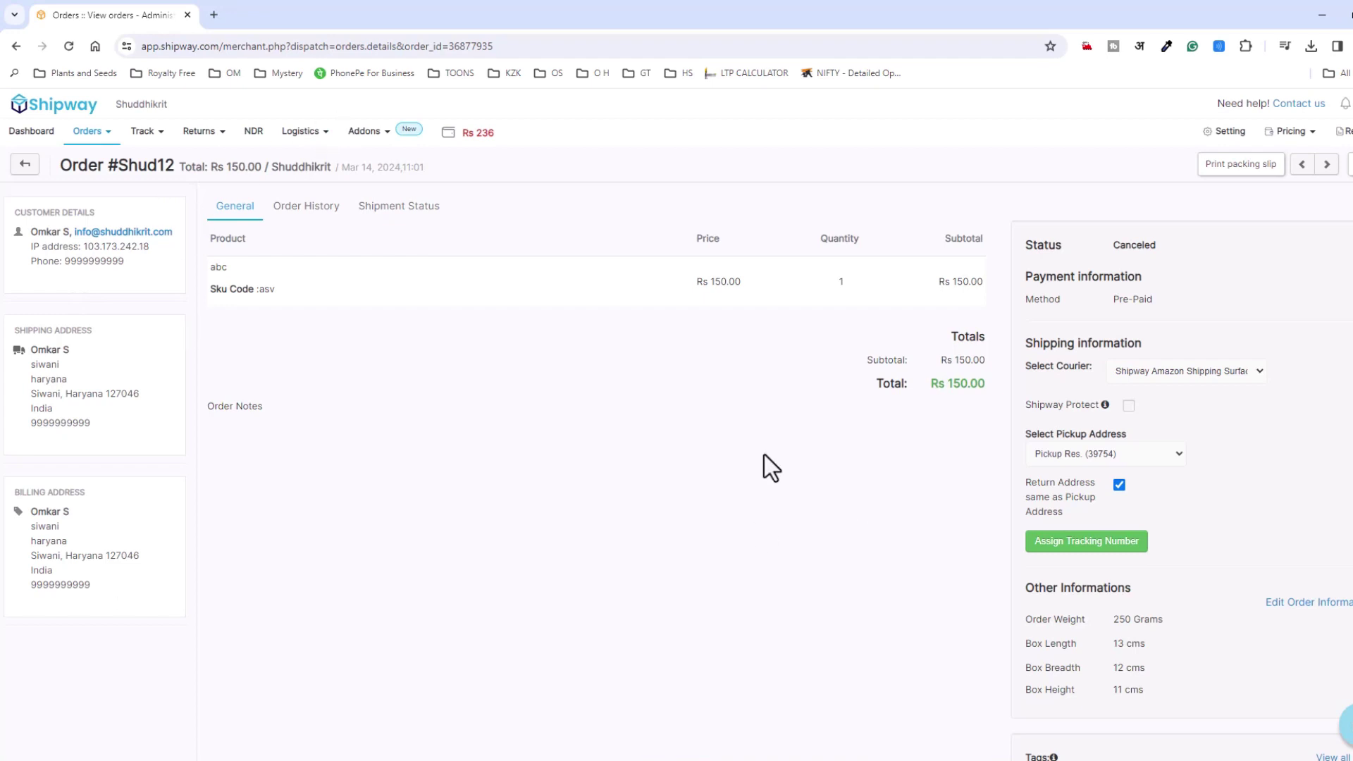
{"action": "left_click", "coordinate": [15, 46]}
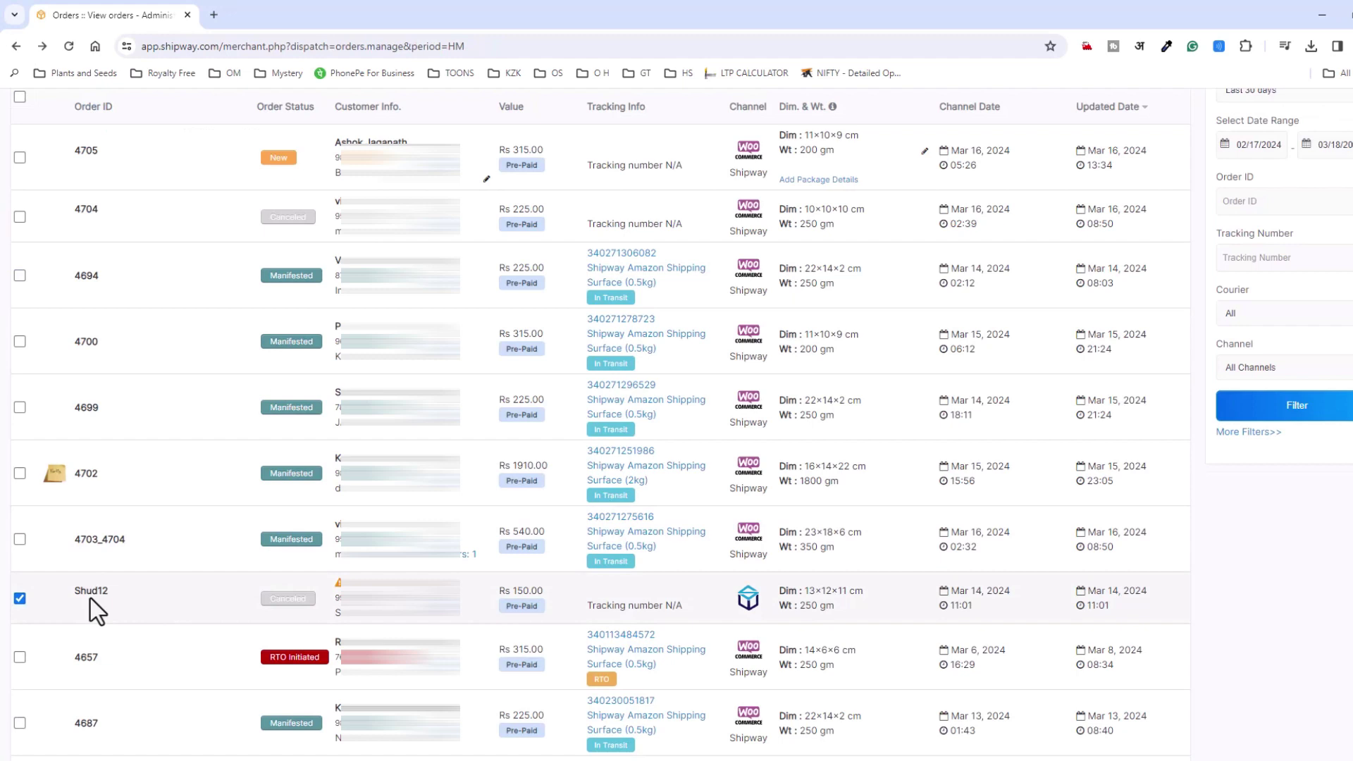
Open the canceled Rs 150.00 order's details and clone it to view the prefilled new order form
{"action": "left_click", "coordinate": [91, 595]}
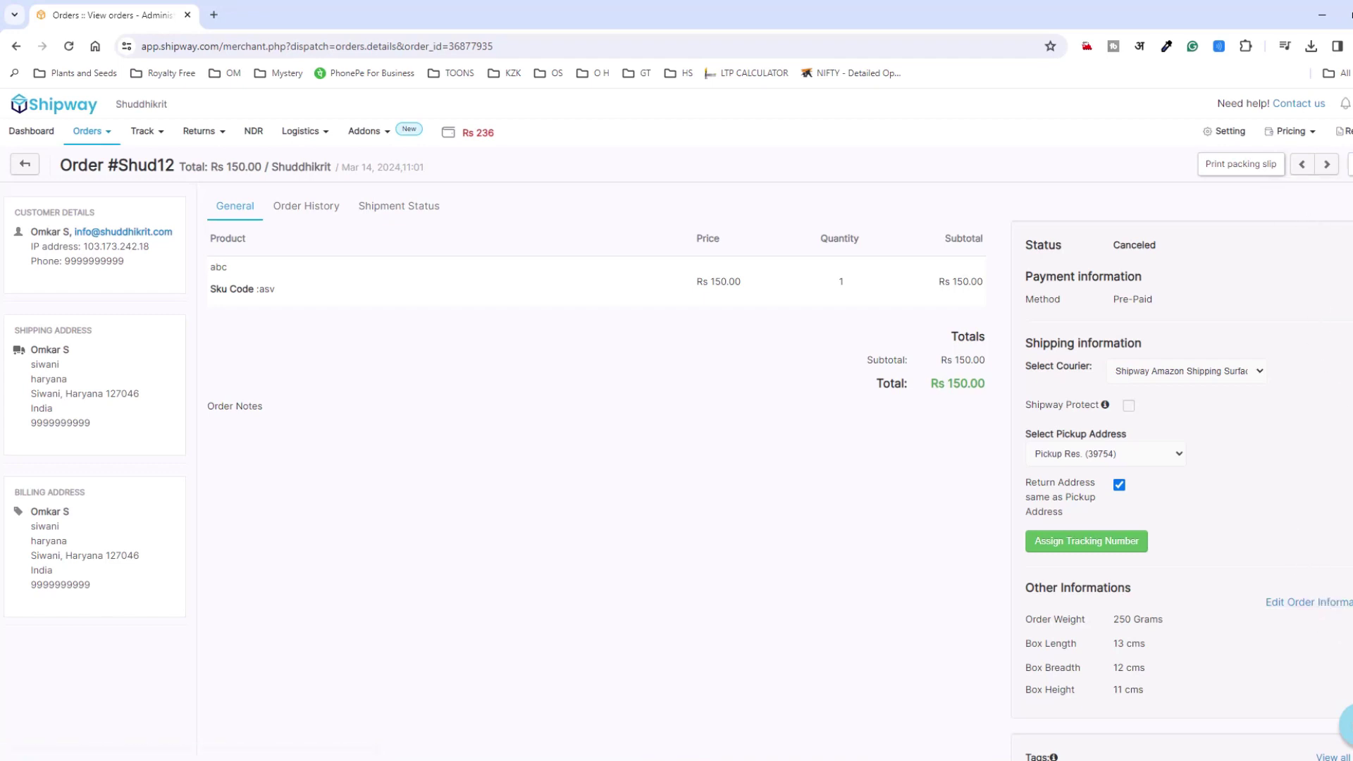
{"action": "mouse_move", "coordinate": [1349, 164]}
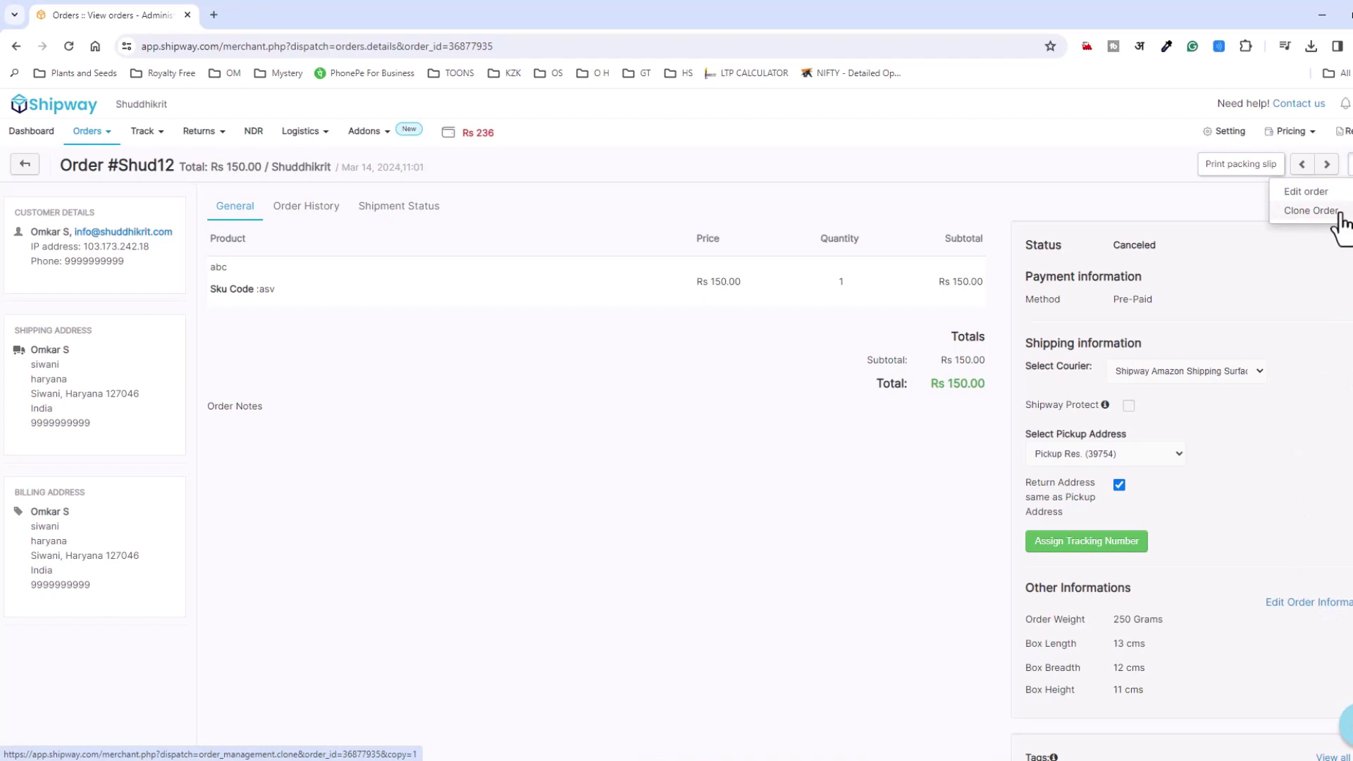
{"action": "left_click", "coordinate": [1339, 217]}
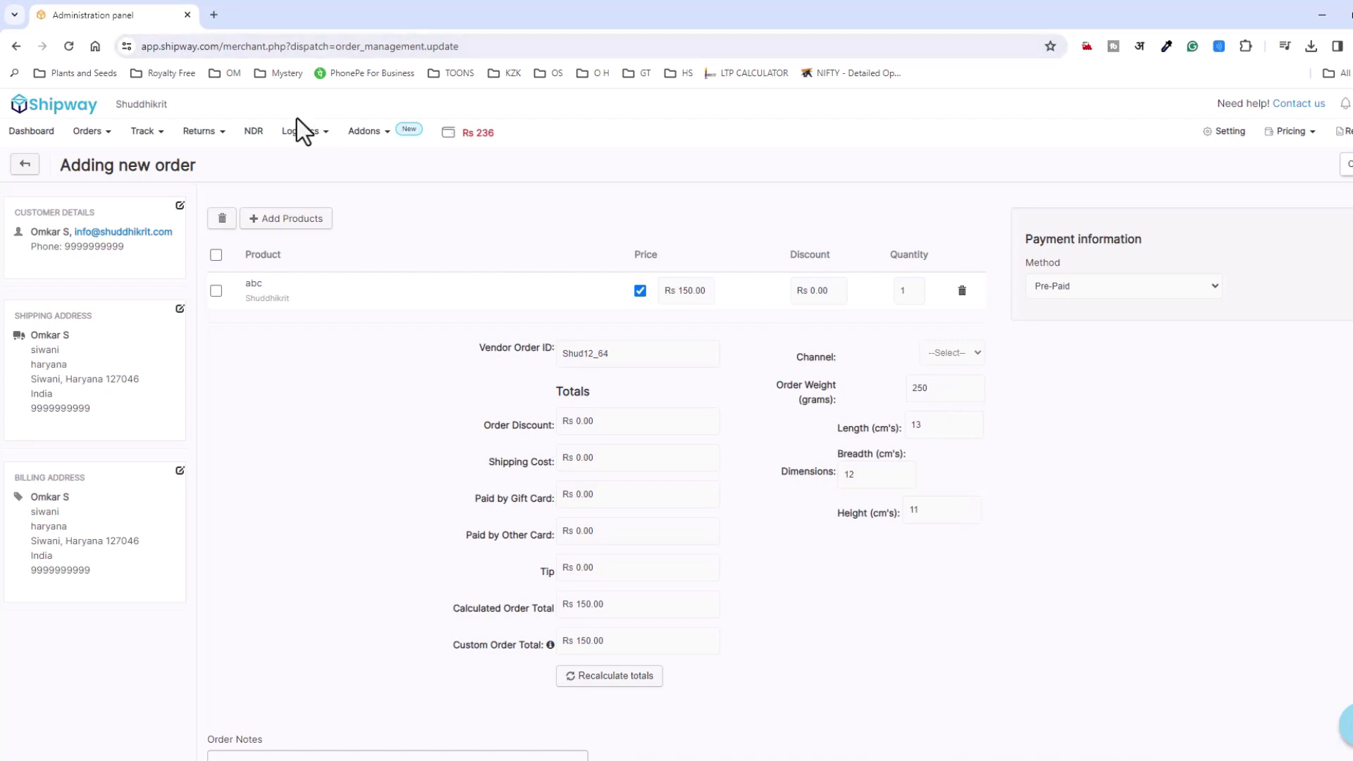
{"action": "left_click", "coordinate": [1343, 132]}
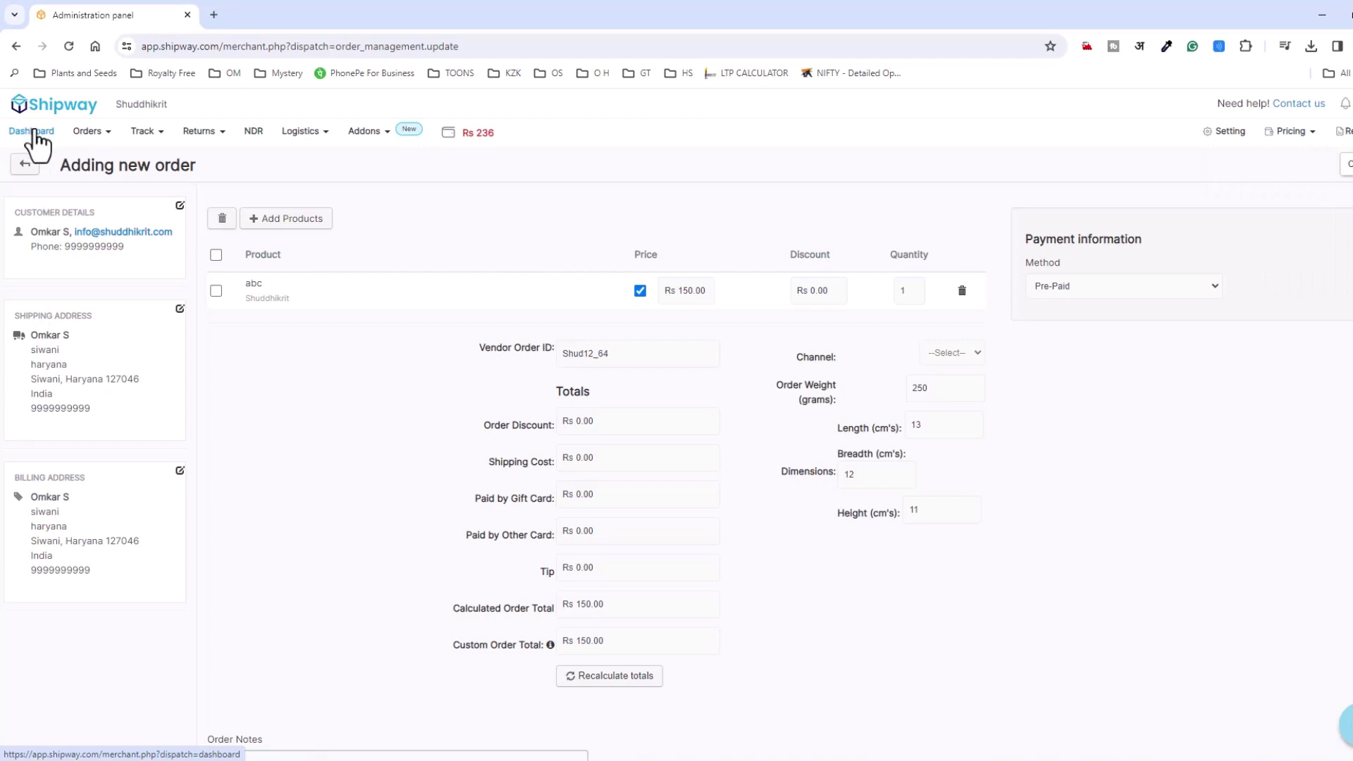
Open the Shipway support portal from the merchant panel and start a new support ticket
{"action": "left_click", "coordinate": [1301, 106]}
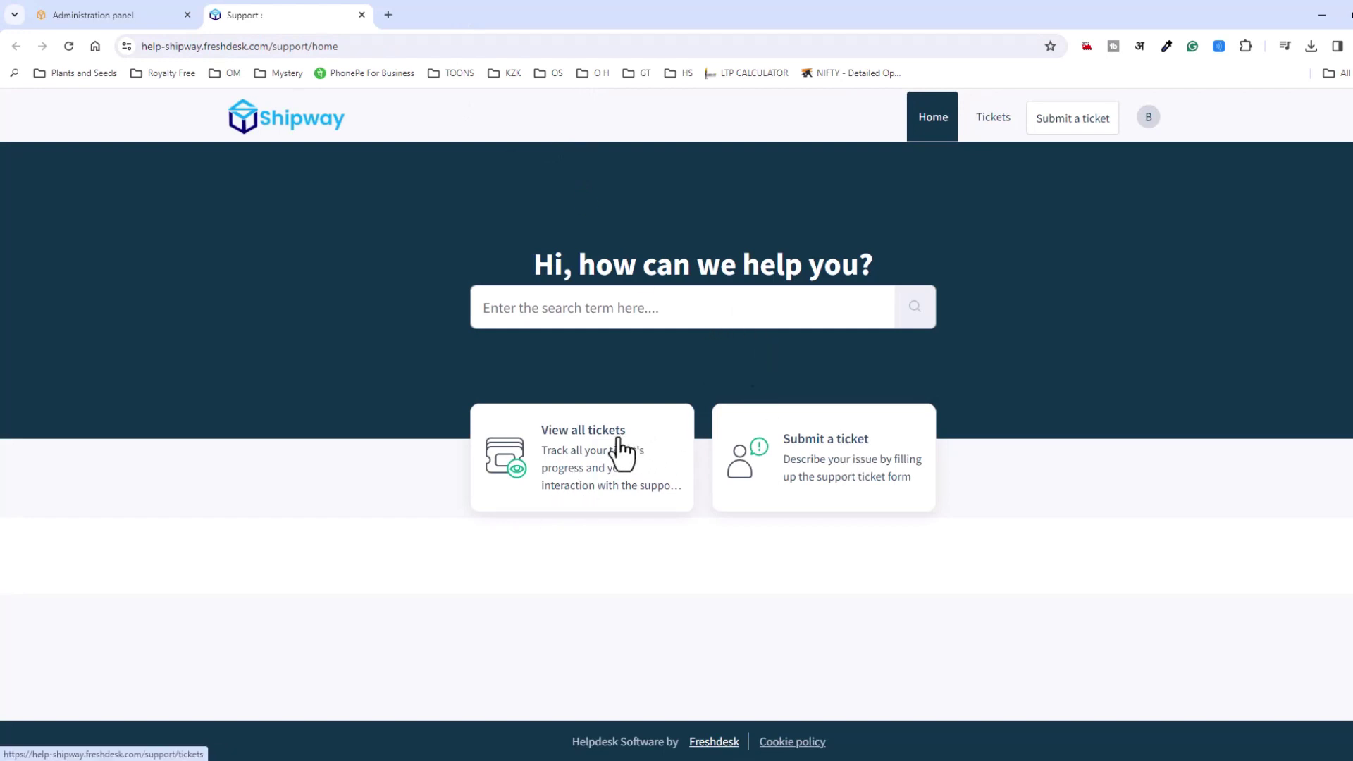
{"action": "left_click", "coordinate": [821, 446]}
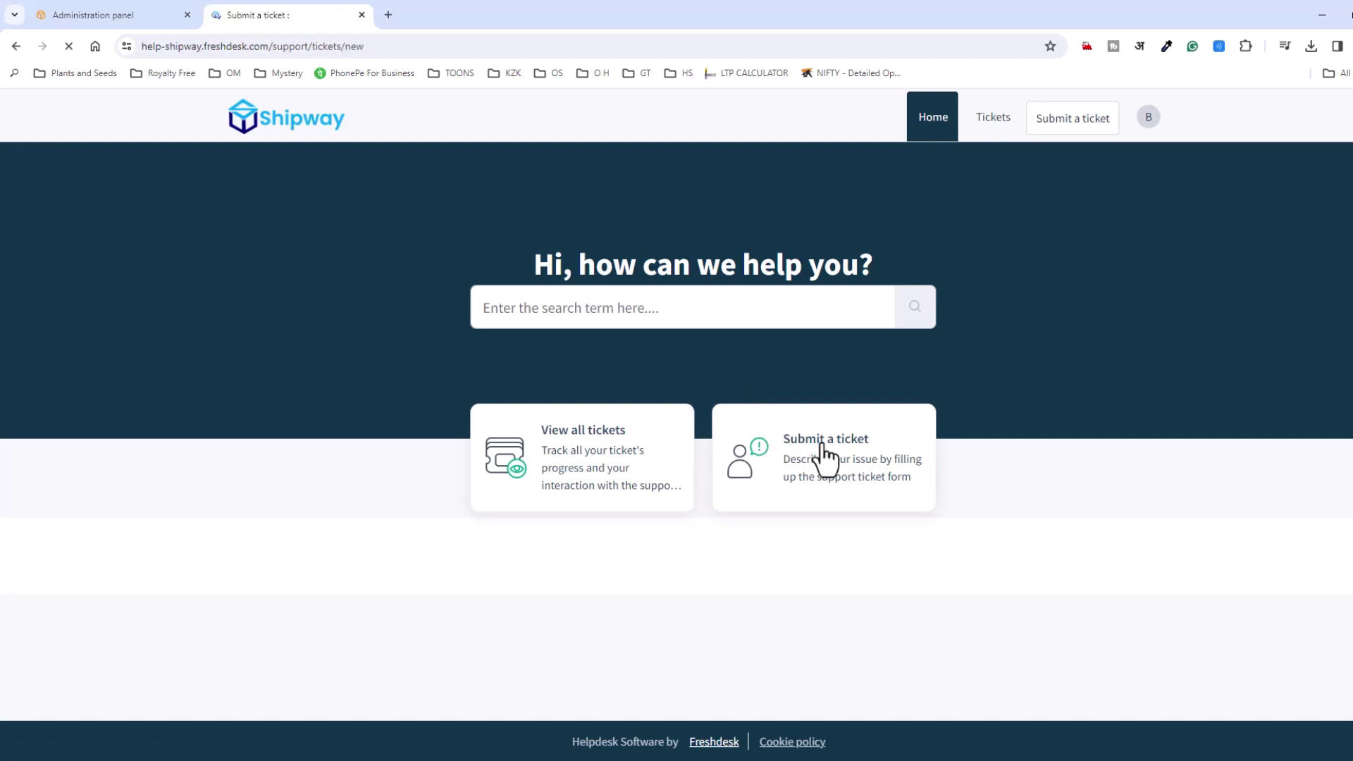
{"action": "scroll", "coordinate": [864, 382], "scroll_direction": "down", "scroll_amount": 4}
{"action": "scroll", "coordinate": [860, 384], "scroll_direction": "up", "scroll_amount": 4}
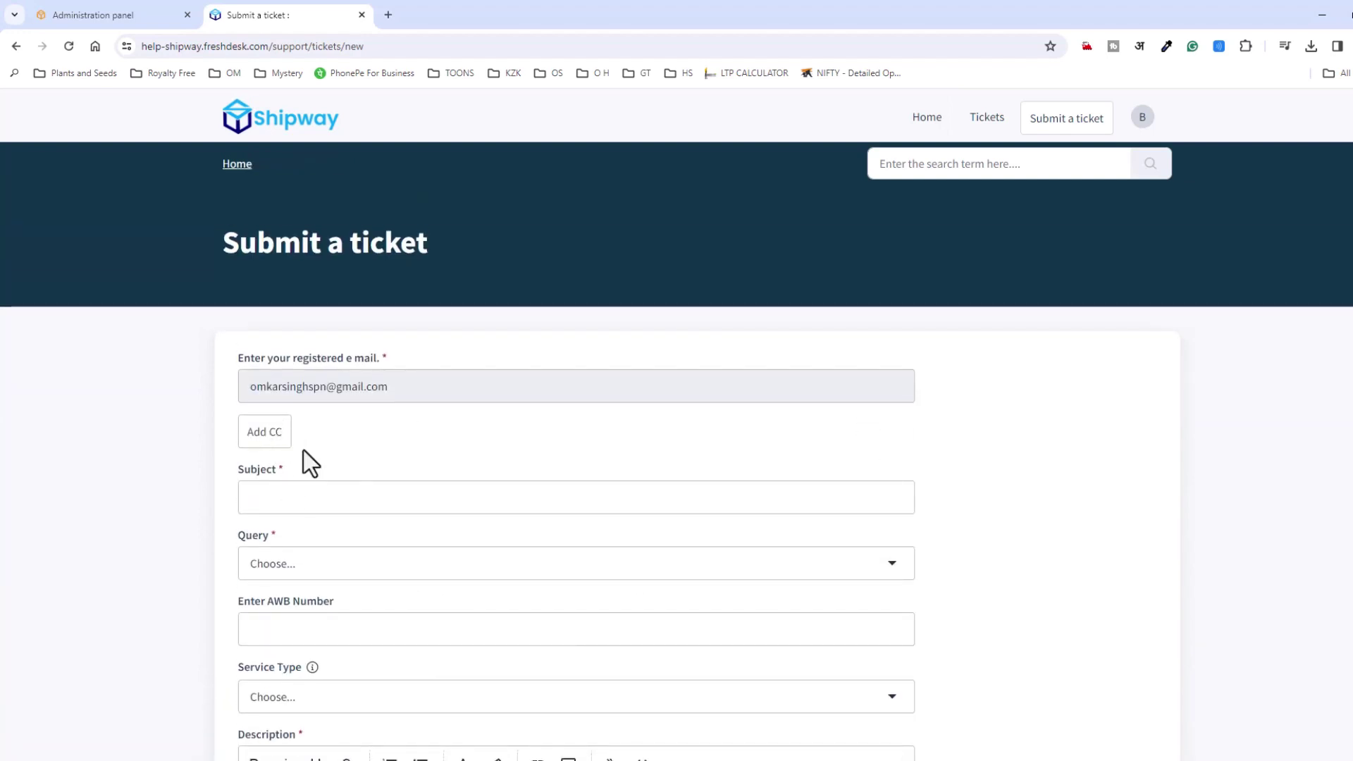
Enter "Pickup pending" as the ticket's subject
{"action": "scroll", "coordinate": [260, 451], "scroll_direction": "down", "scroll_amount": 2}
{"action": "left_click", "coordinate": [413, 364]}
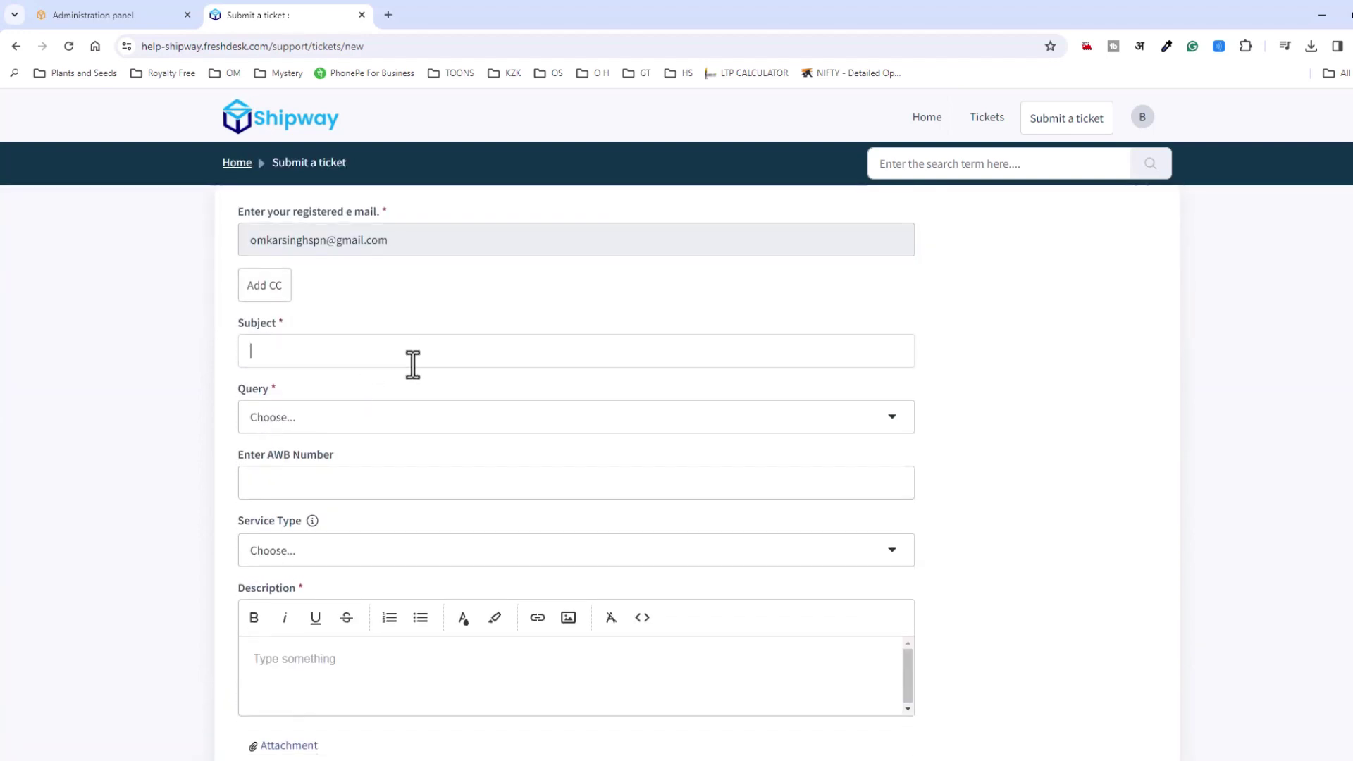
{"action": "left_click", "coordinate": [442, 428]}
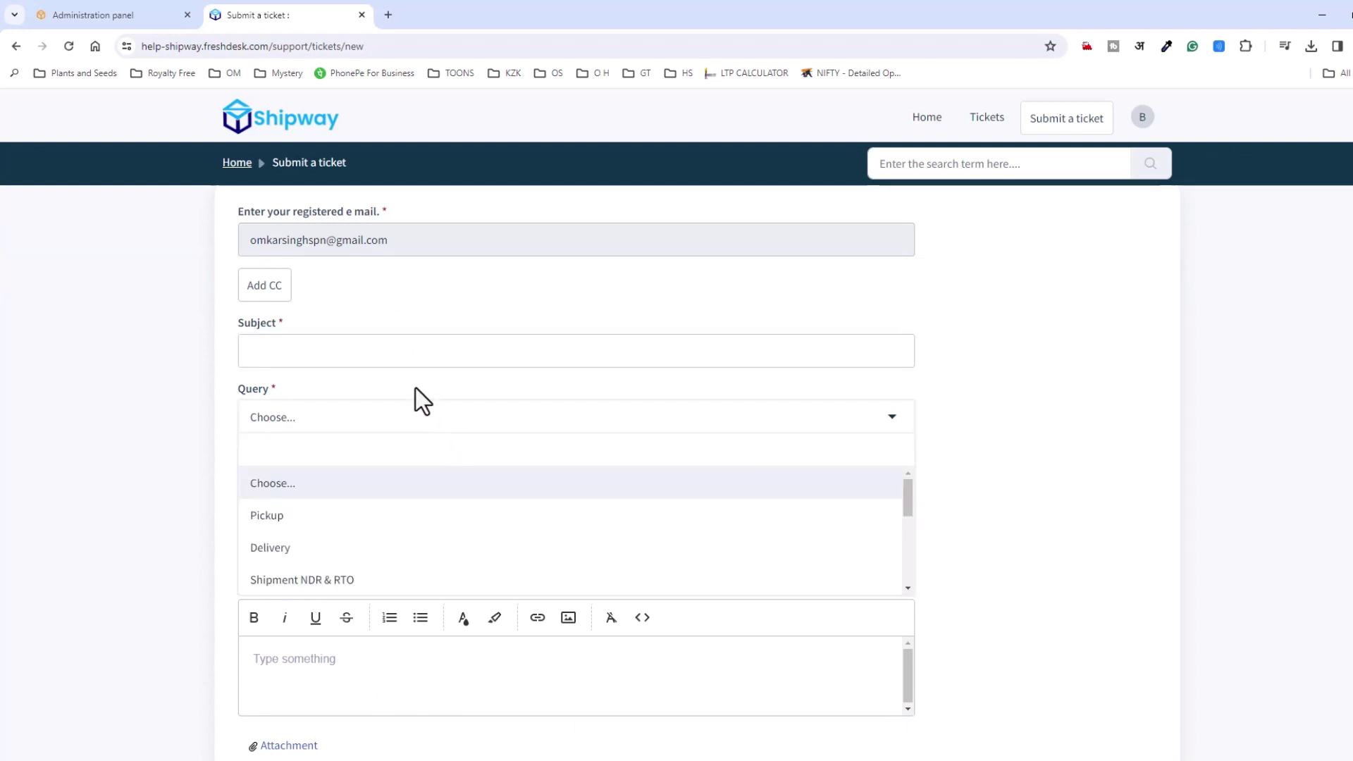
{"action": "left_click", "coordinate": [404, 354]}
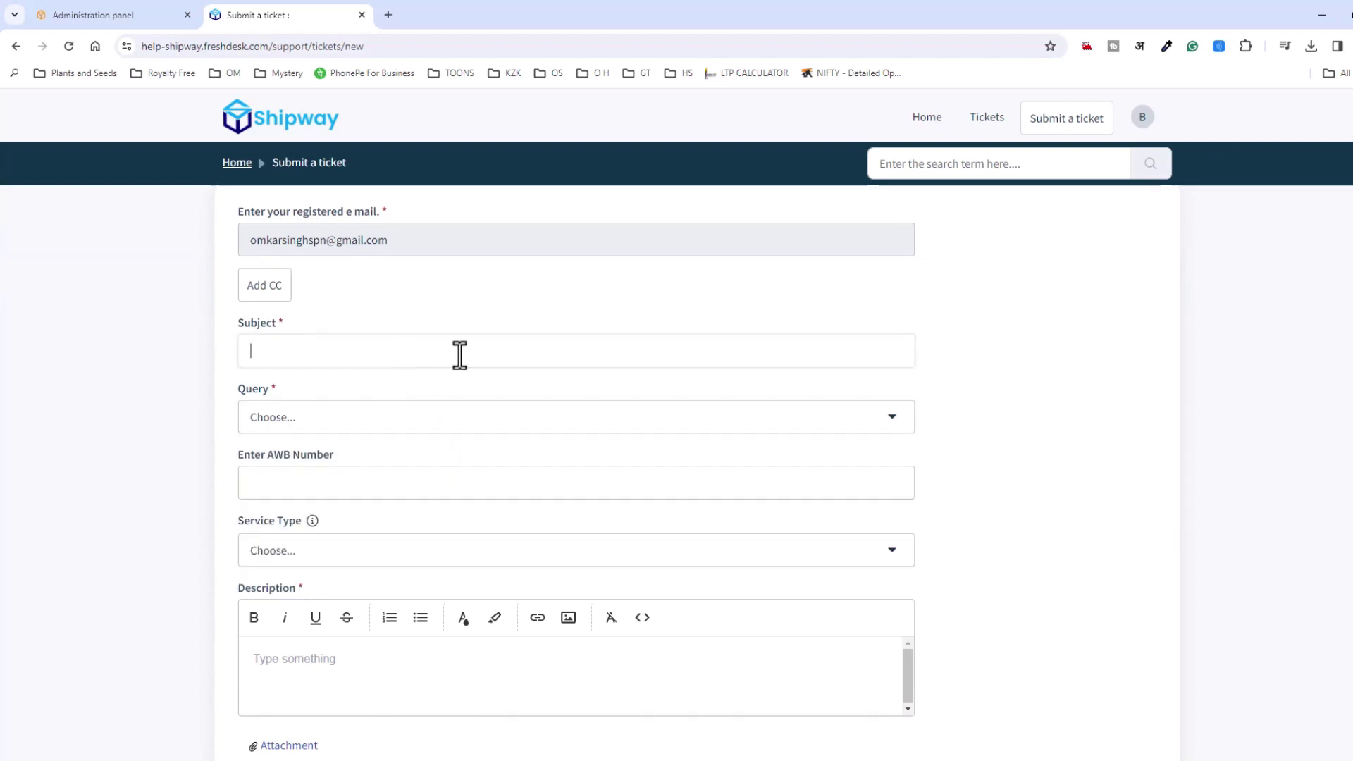
{"action": "type", "text": "Pickup pending"}
Set the ticket's query to Pickup and its sub query to Pickup Delayed
{"action": "left_click", "coordinate": [493, 417]}
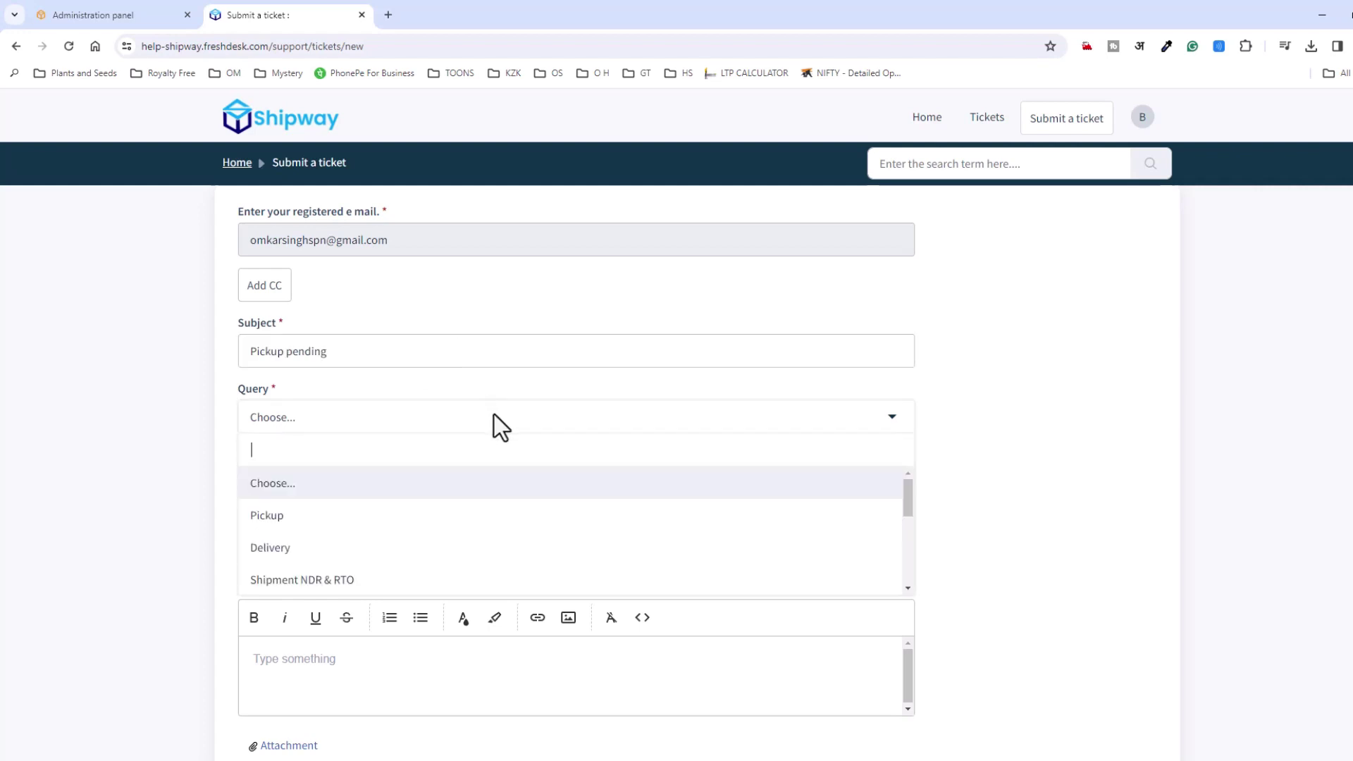
{"action": "left_click", "coordinate": [323, 516]}
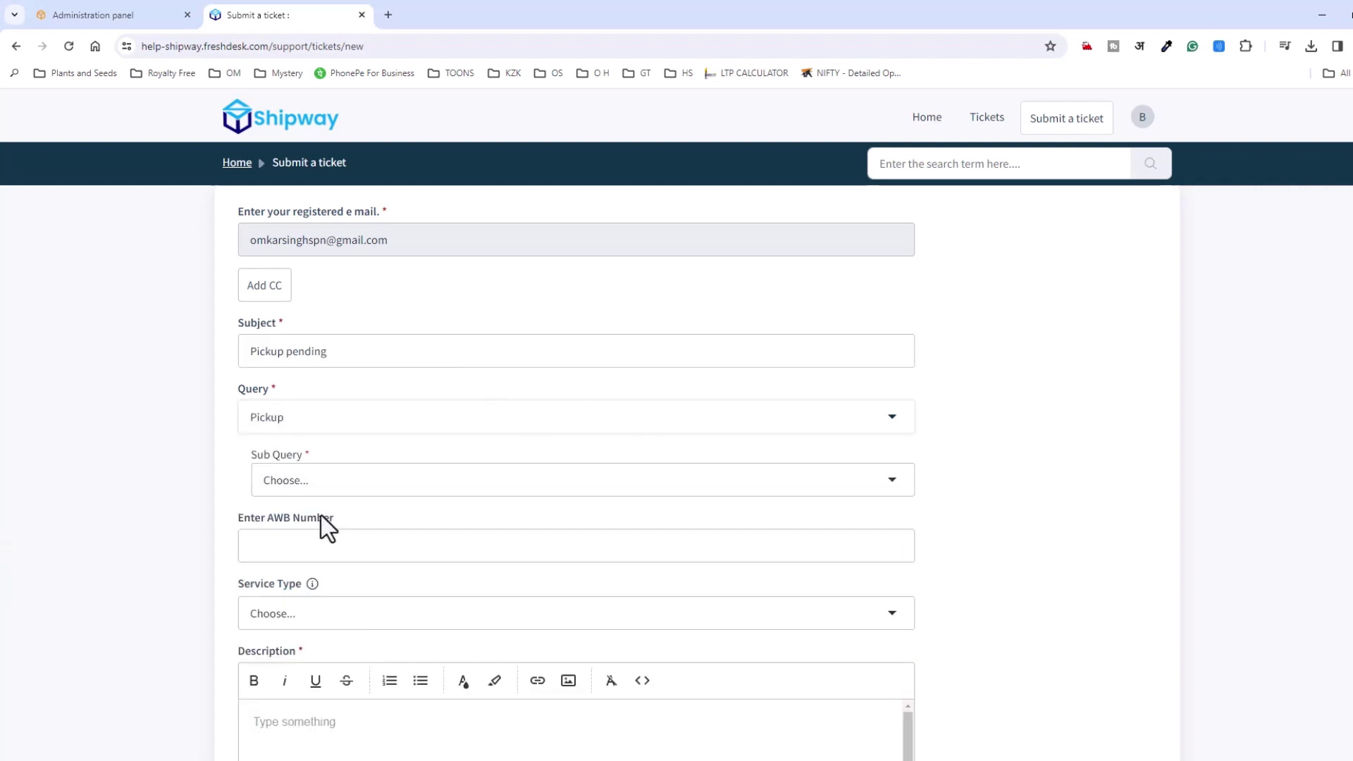
{"action": "left_click", "coordinate": [343, 481]}
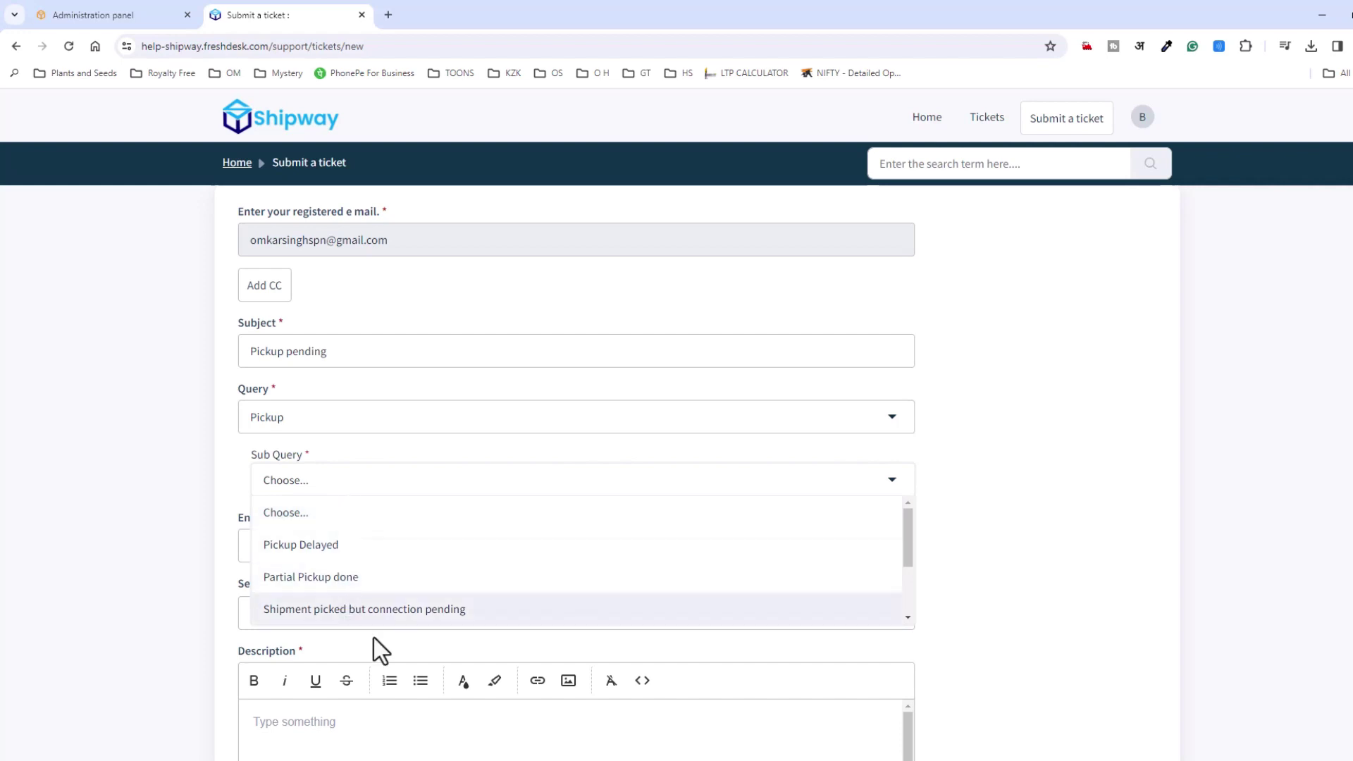
{"action": "left_click", "coordinate": [316, 622]}
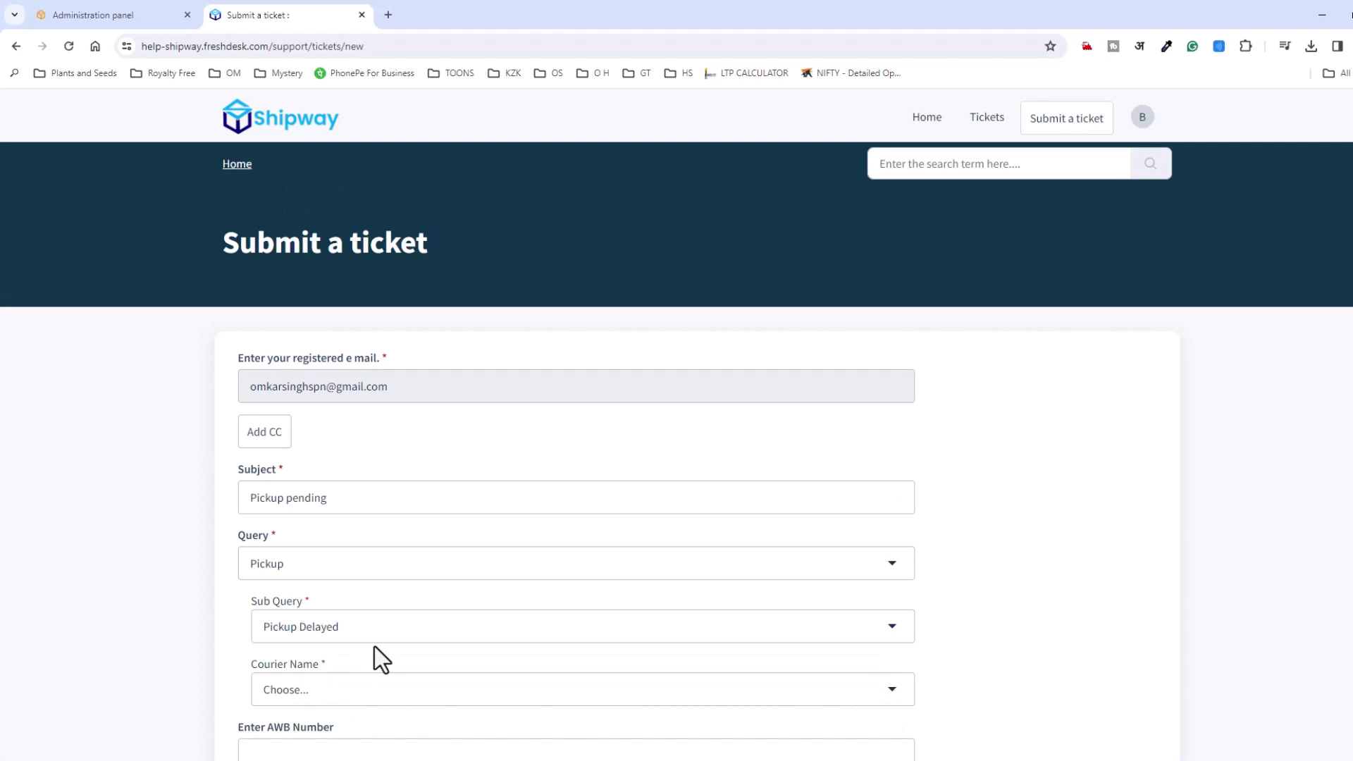
Choose Delhivery as the ticket's courier name and enter a placeholder AWB number
{"action": "left_click", "coordinate": [362, 471]}
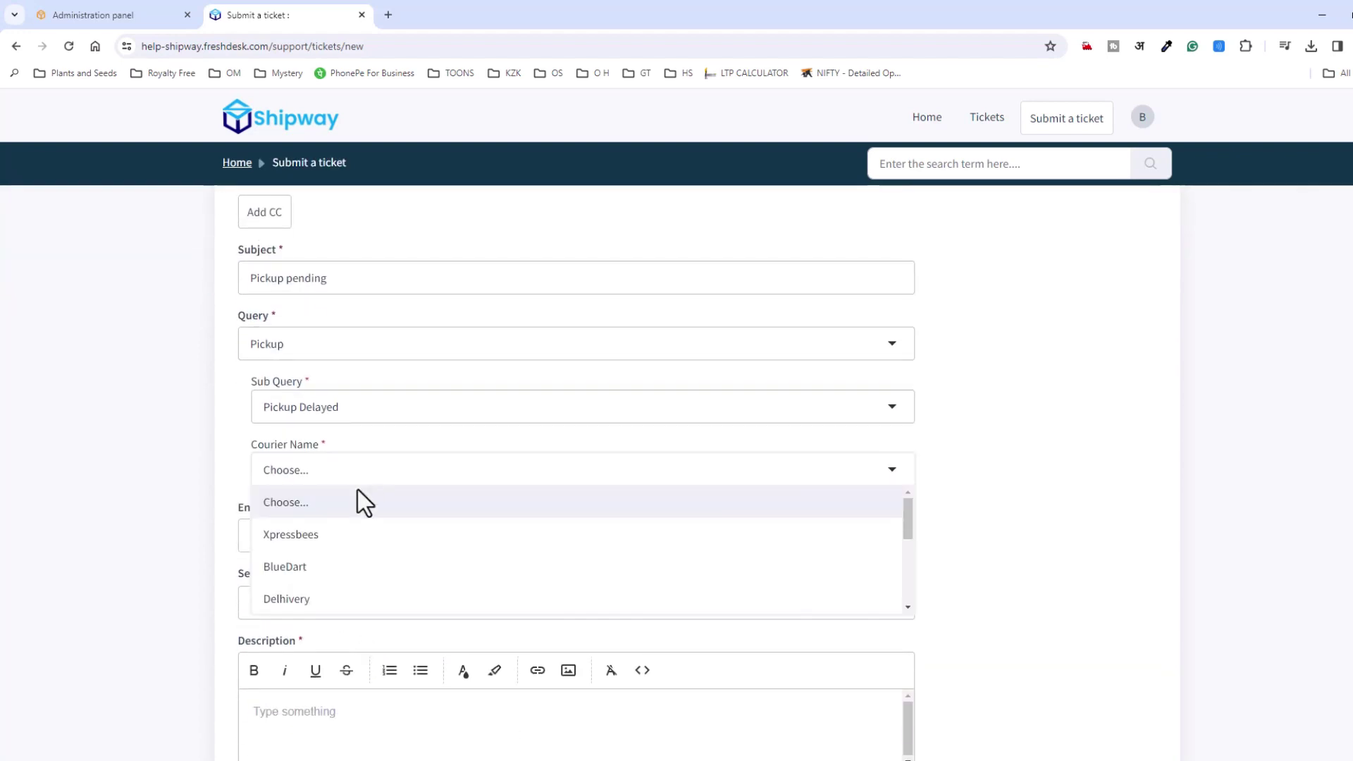
{"action": "scroll", "coordinate": [327, 569], "scroll_direction": "down", "scroll_amount": 1}
{"action": "left_click", "coordinate": [292, 527]}
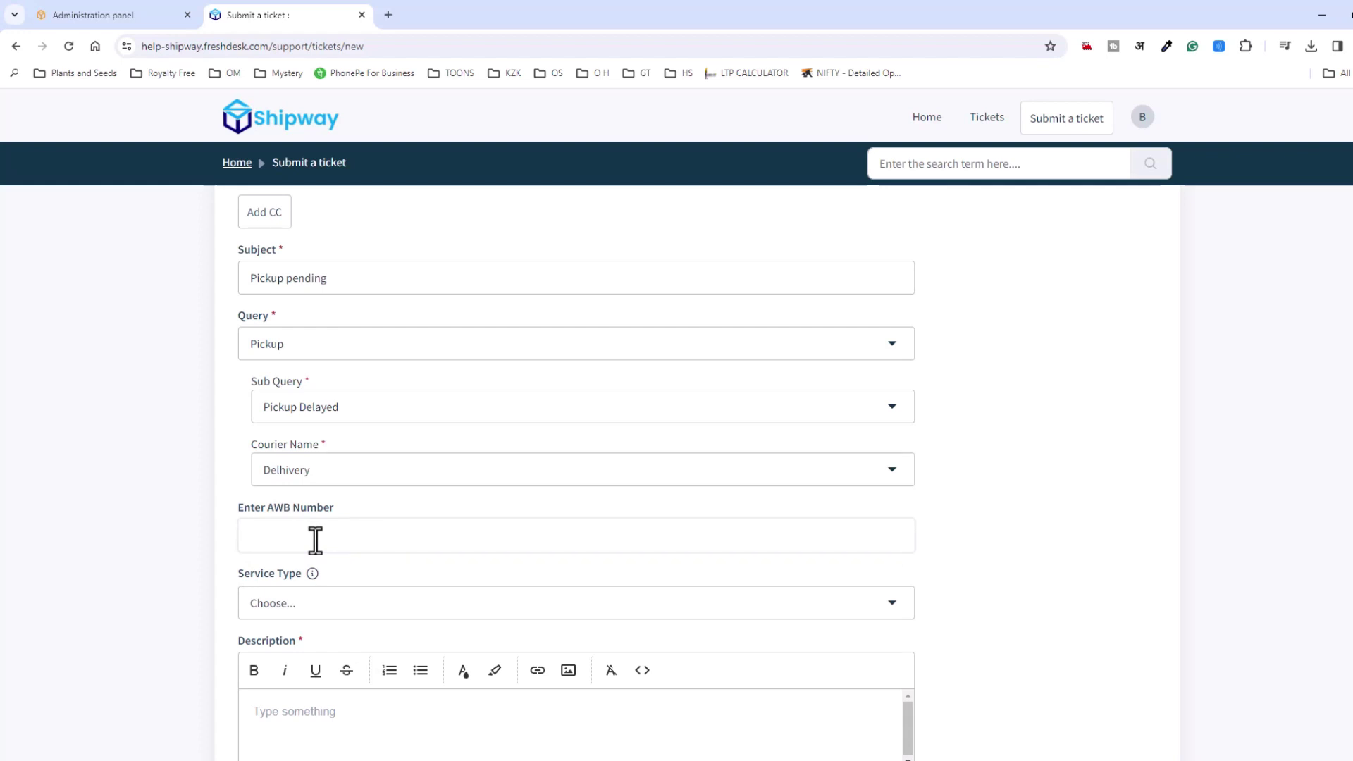
{"action": "type", "text": "12345"}
Switch to the Shipway merchant panel, open the shipped orders list from the orders view, and copy the first order's tracking number
{"action": "left_click", "coordinate": [98, 17]}
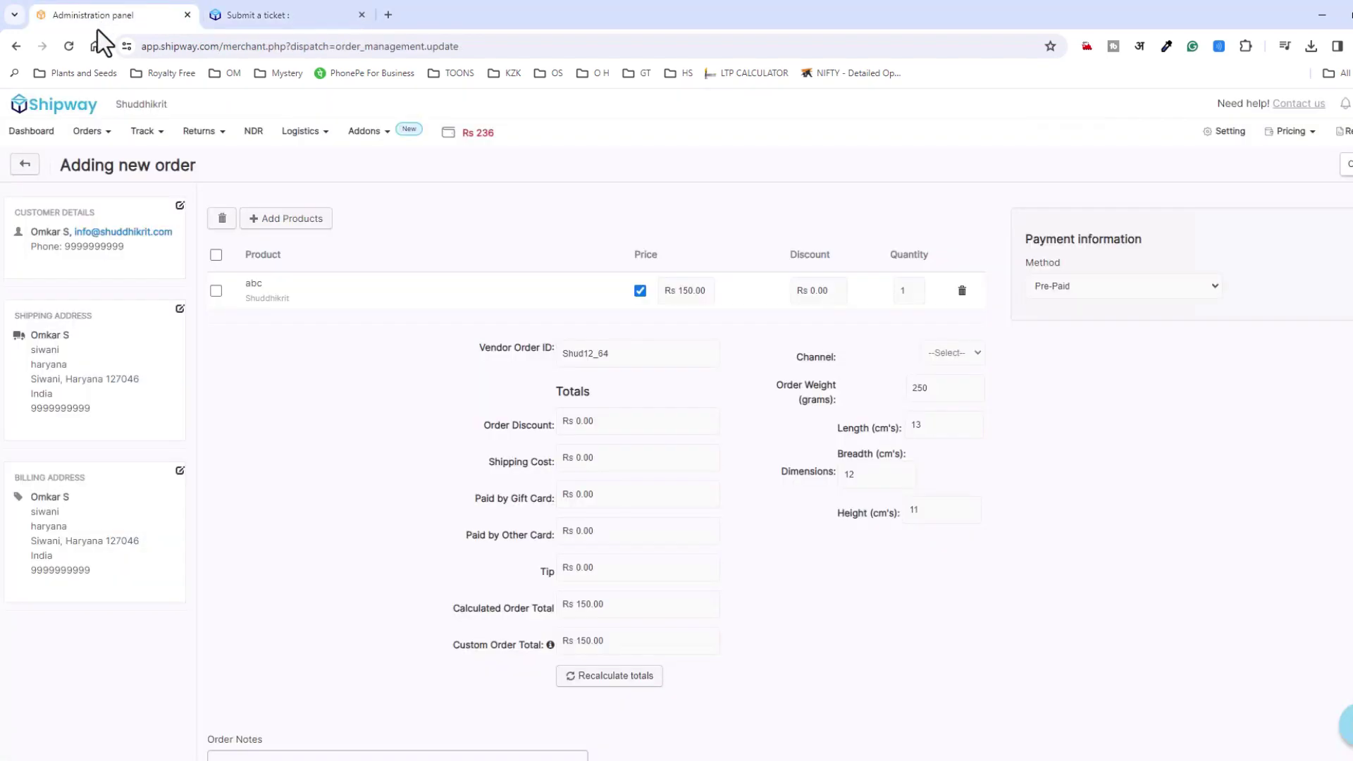
{"action": "left_click", "coordinate": [88, 132]}
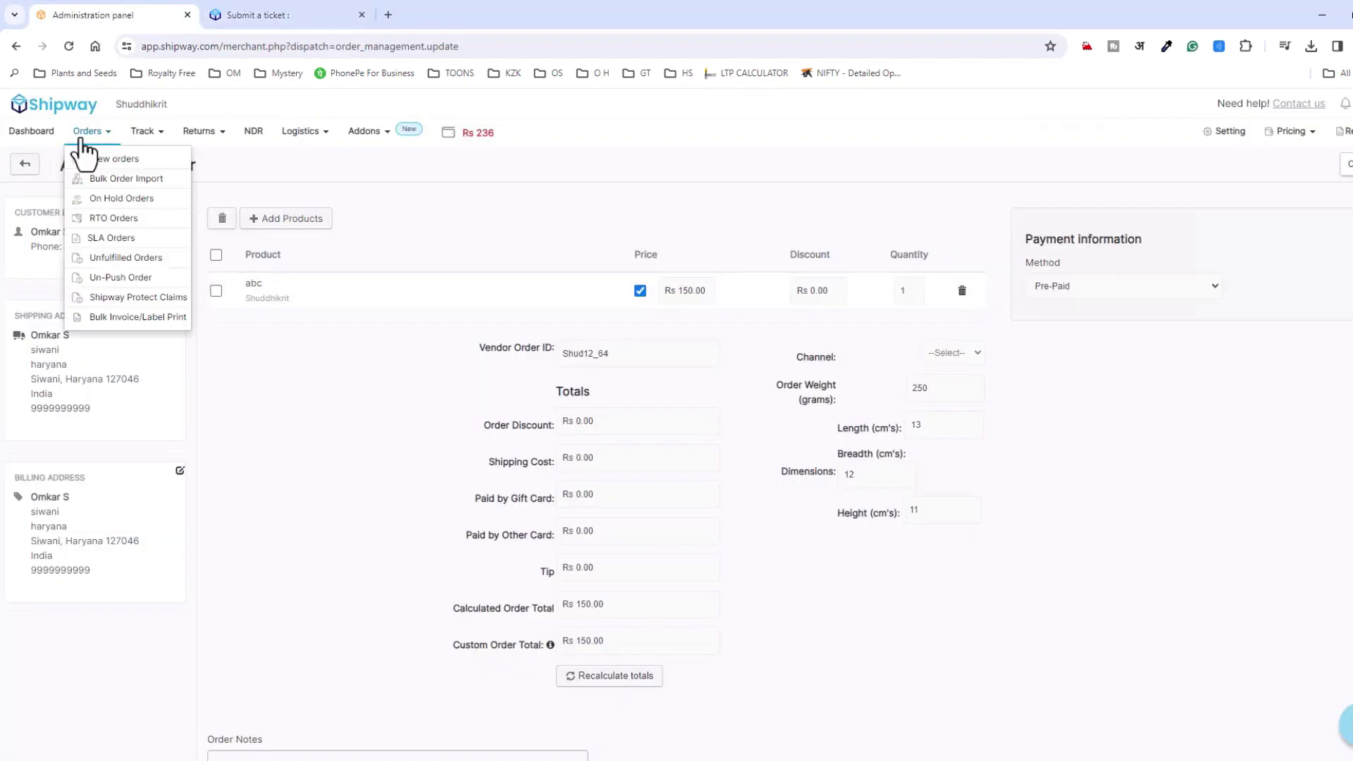
{"action": "left_click", "coordinate": [99, 159]}
{"action": "left_click", "coordinate": [767, 140]}
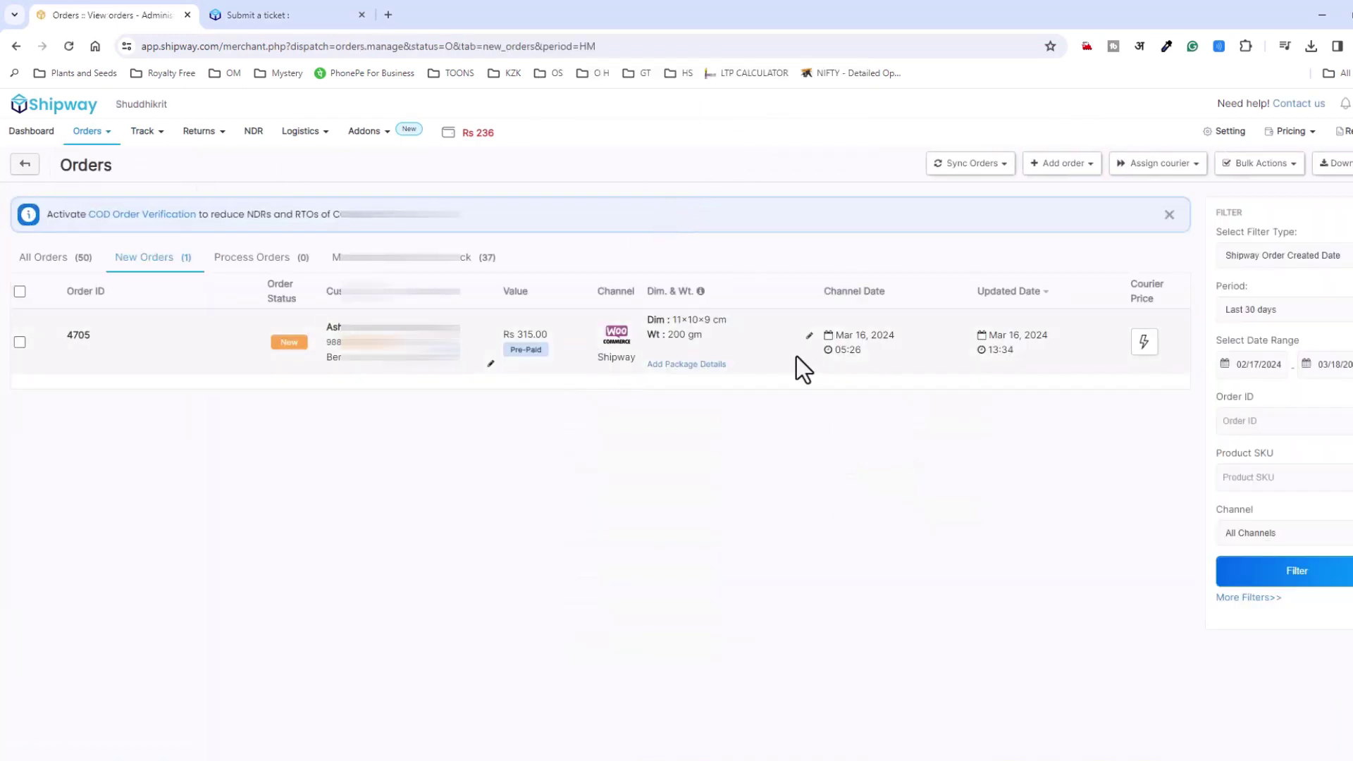
{"action": "left_click", "coordinate": [463, 272]}
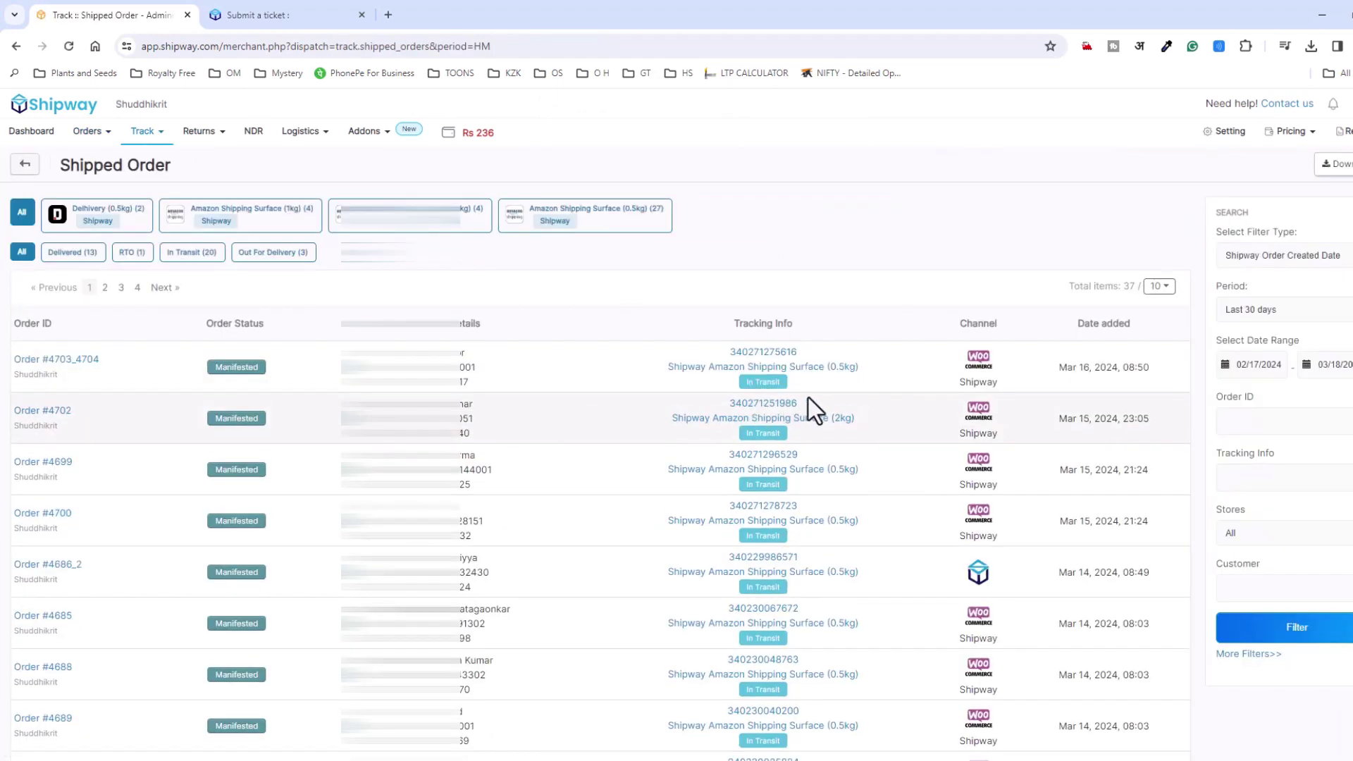
{"action": "left_click_drag", "start_coordinate": [802, 352], "coordinate": [728, 350]}
{"action": "key", "text": "ctrl+c"}
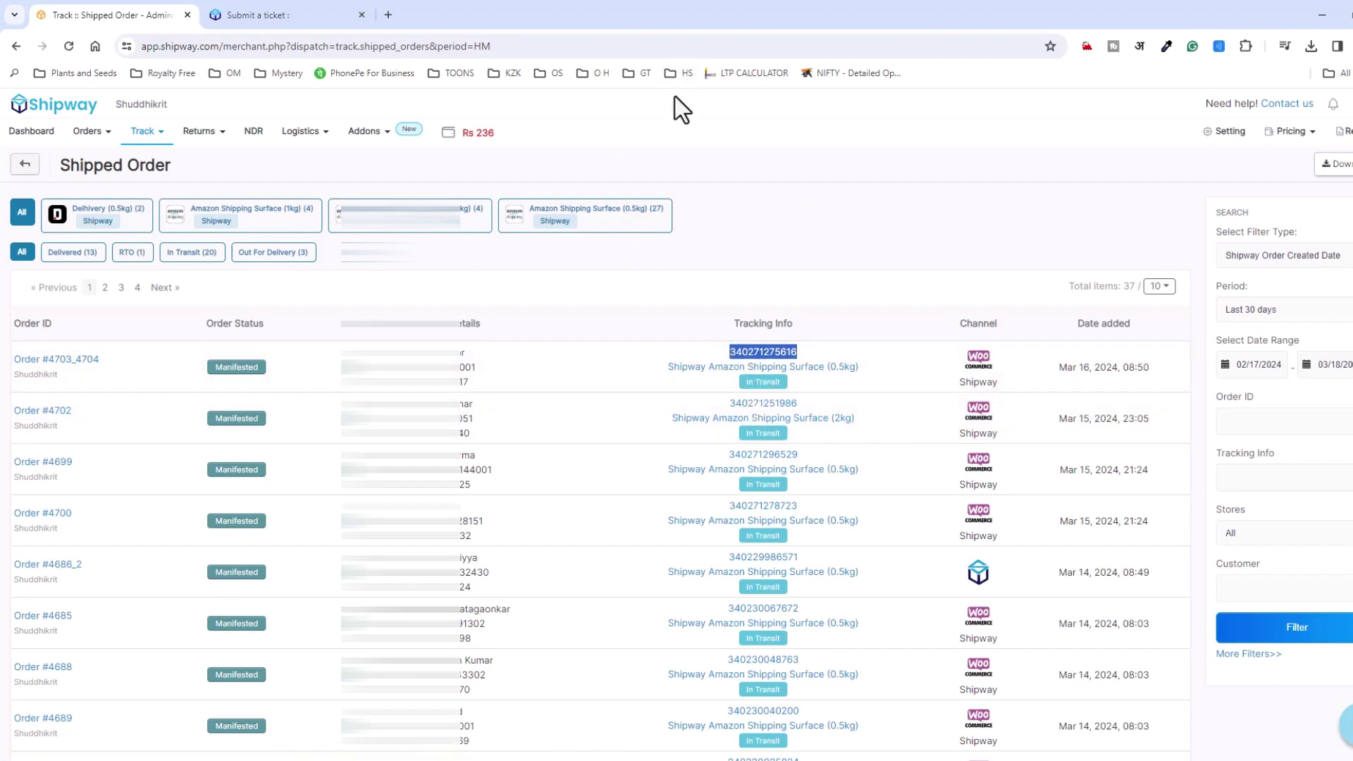
Back in the support ticket, replace the AWB number with the copied tracking number and set the service type to Shipway Logistics
{"action": "left_click", "coordinate": [255, 17]}
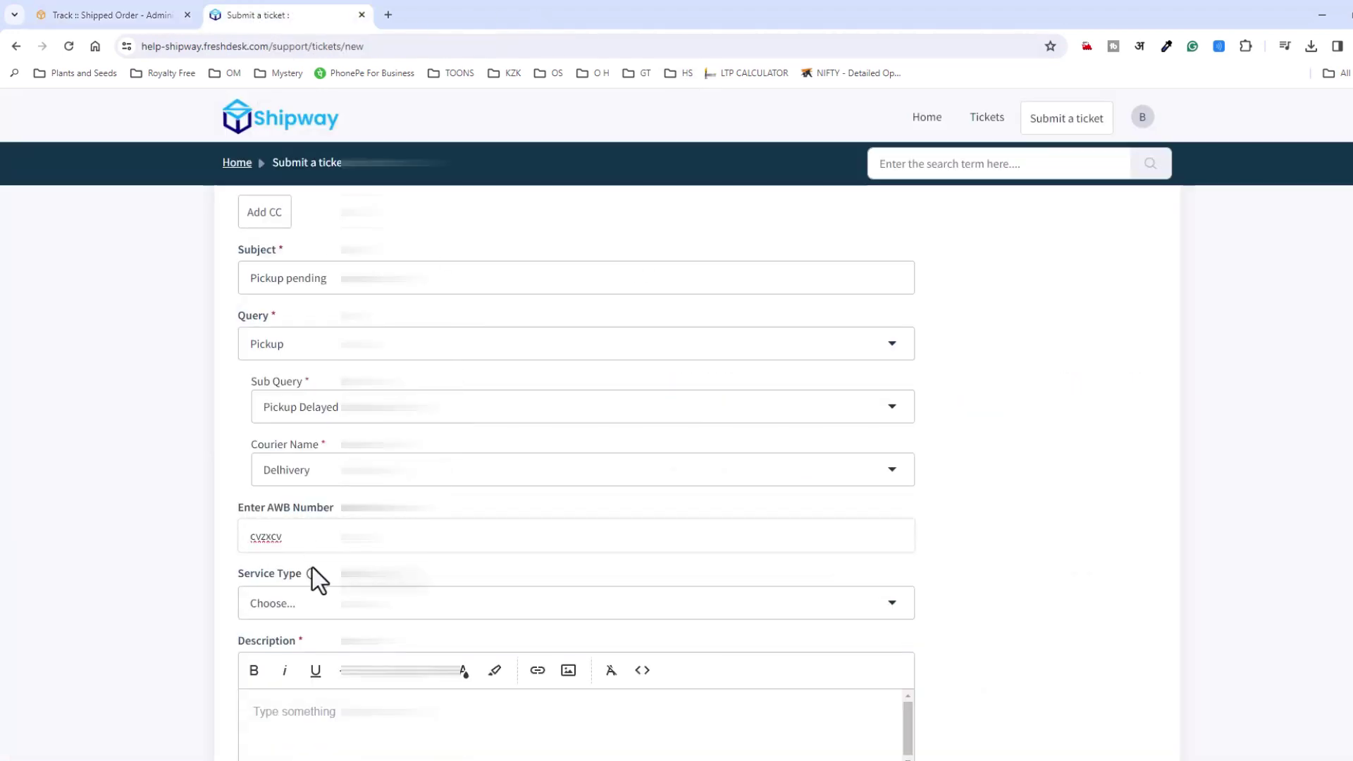
{"action": "left_click_drag", "start_coordinate": [311, 542], "coordinate": [236, 547]}
{"action": "key", "text": "ctrl+v"}
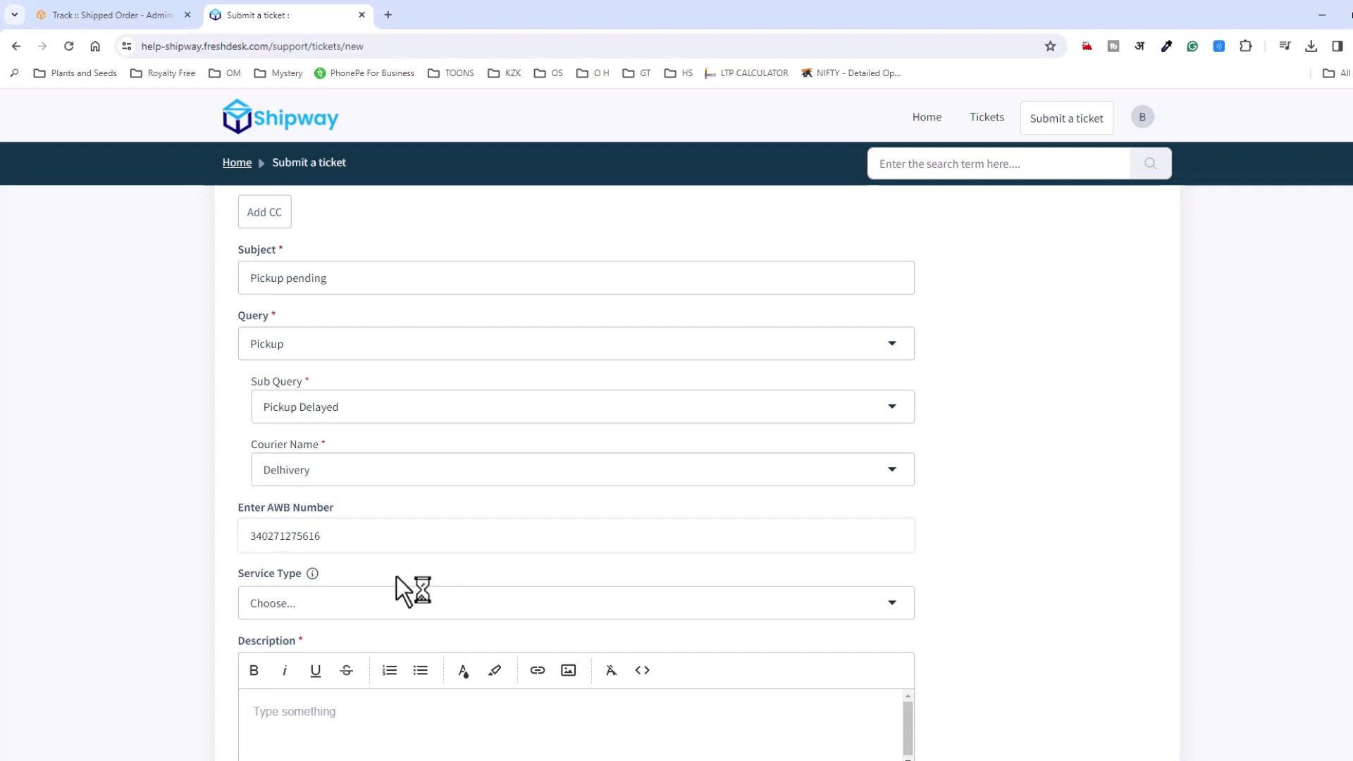
{"action": "left_click", "coordinate": [303, 605]}
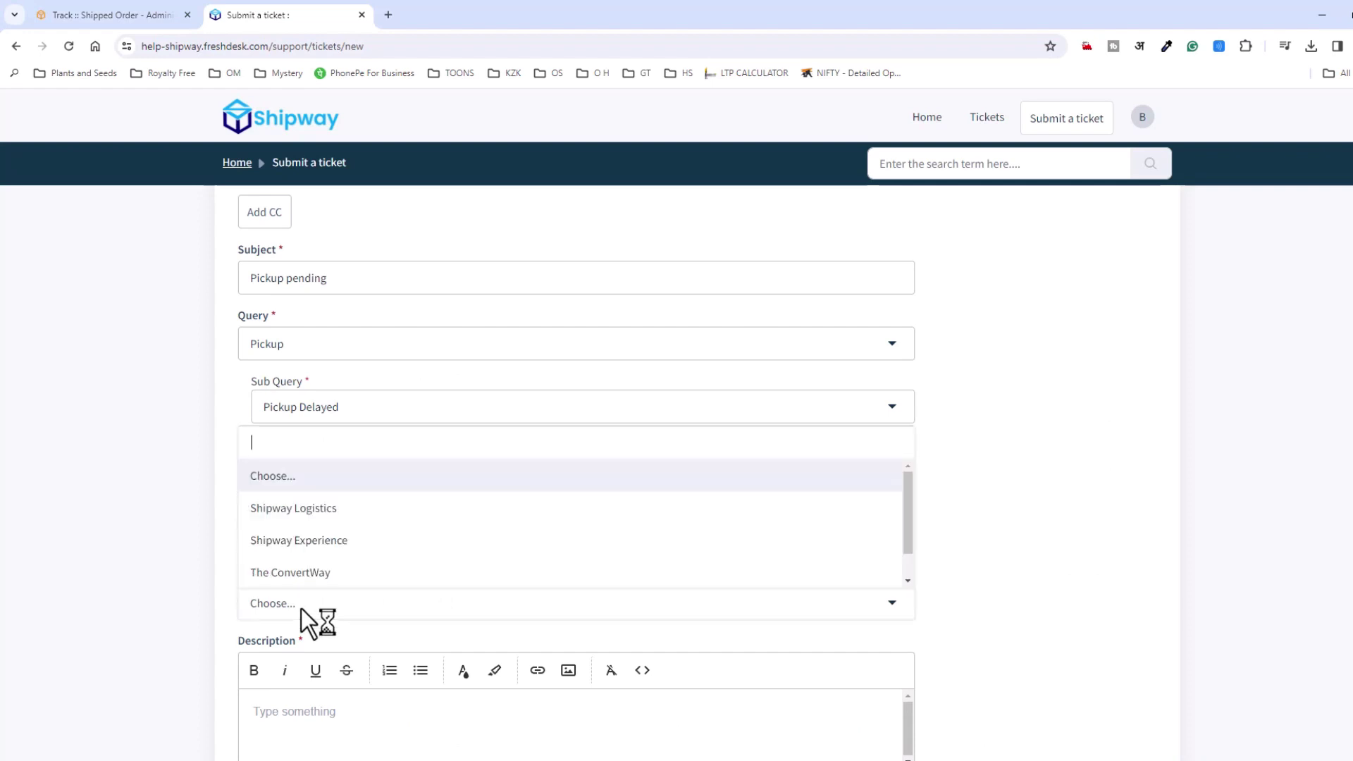
{"action": "left_click", "coordinate": [332, 515]}
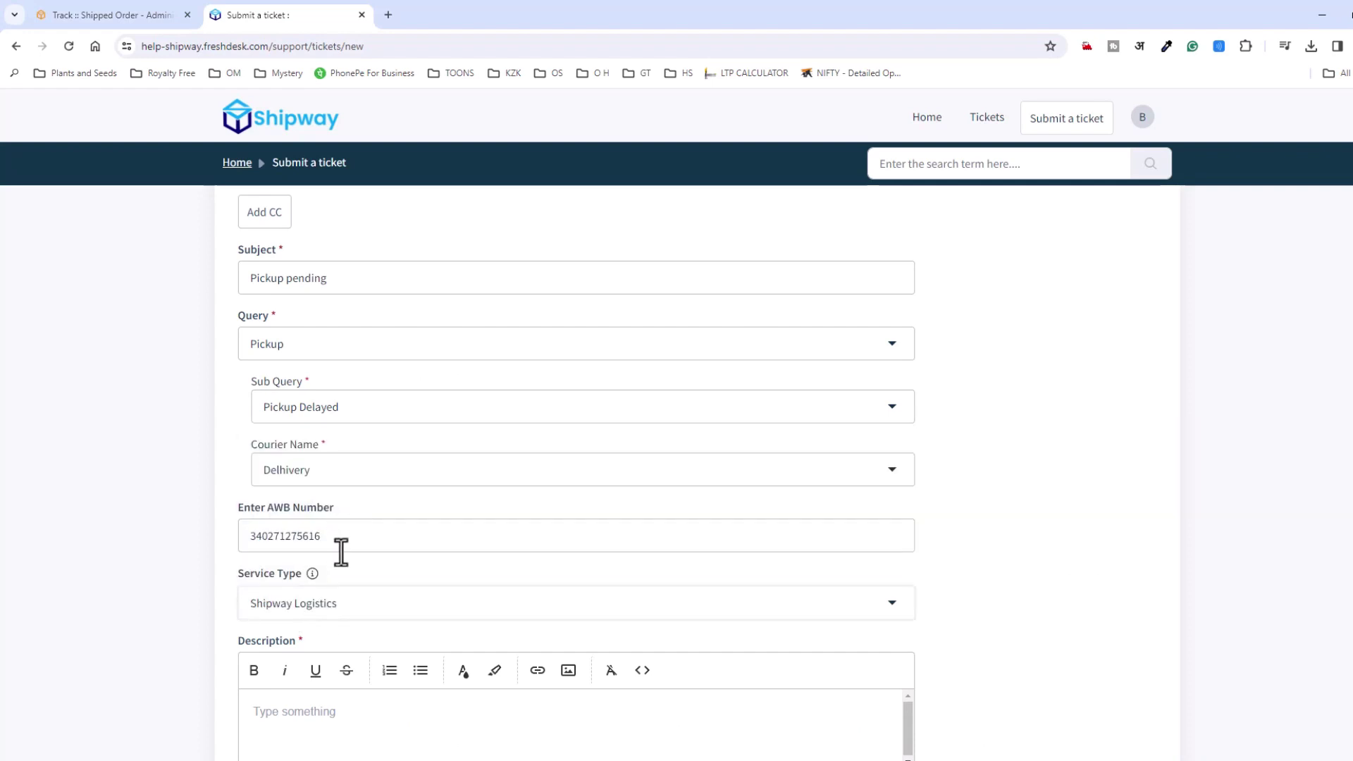
Review the ticket form's description, attachment and submission options, and return to its beginning
{"action": "scroll", "coordinate": [317, 553], "scroll_direction": "down", "scroll_amount": 3}
{"action": "left_click", "coordinate": [322, 520]}
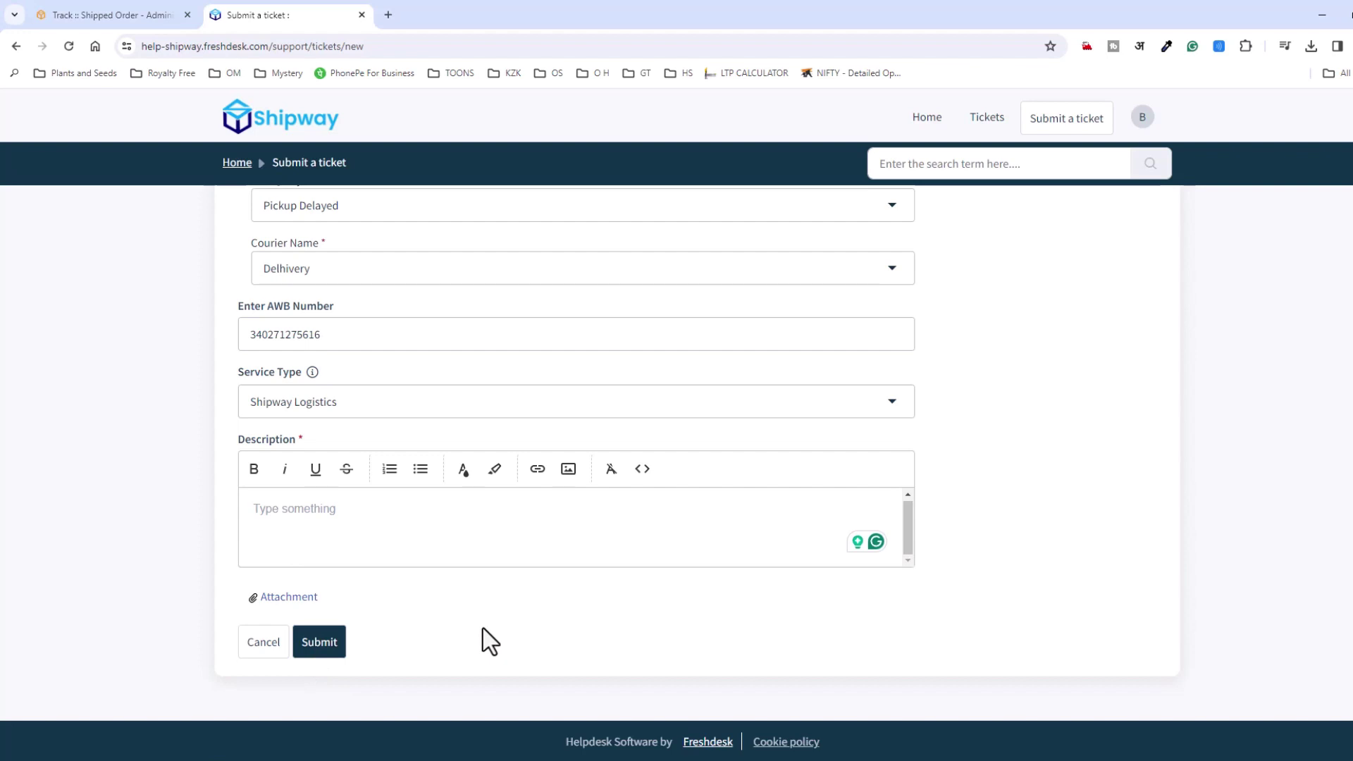
{"action": "scroll", "coordinate": [482, 628], "scroll_direction": "up", "scroll_amount": 5}
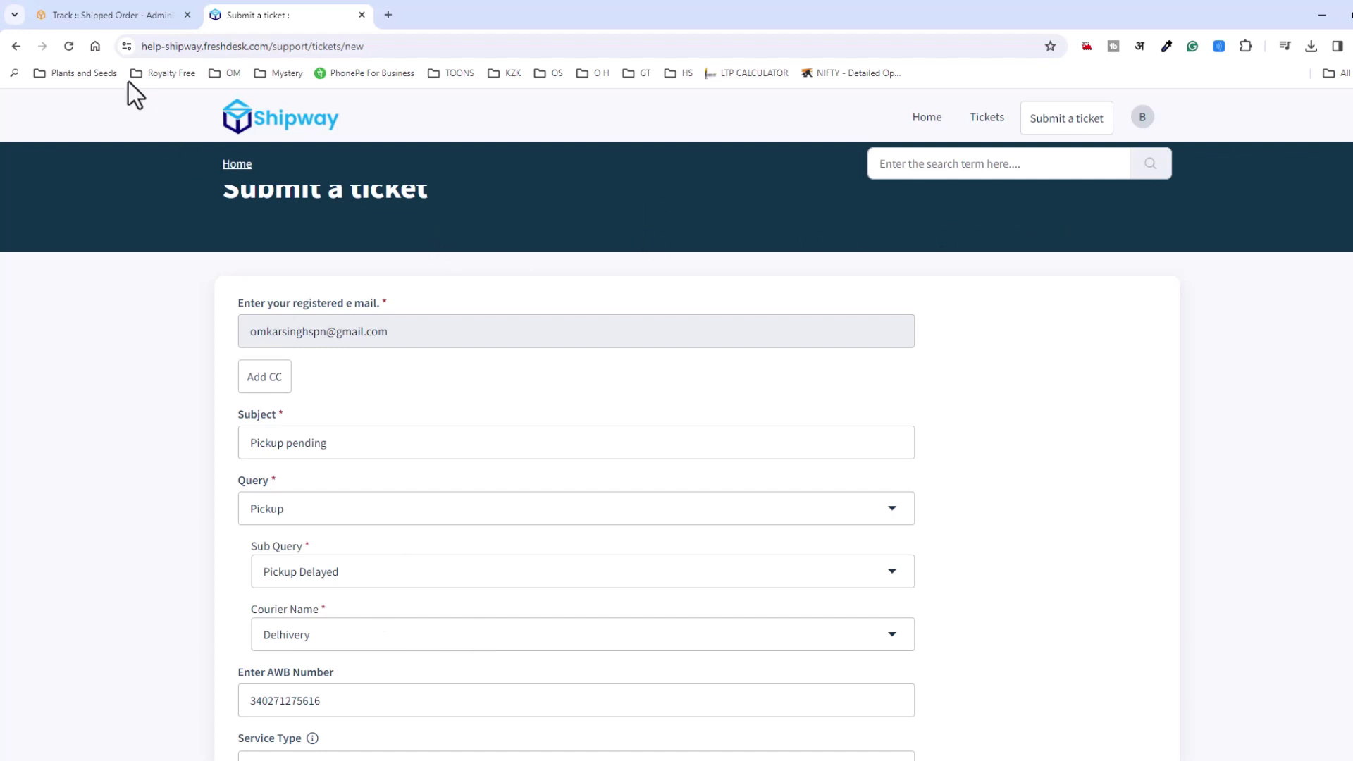
Switch to the Shipway merchant panel and review the account profile's company information, logo, contact and notification email settings
{"action": "left_click", "coordinate": [121, 15]}
{"action": "mouse_move", "coordinate": [1346, 131]}
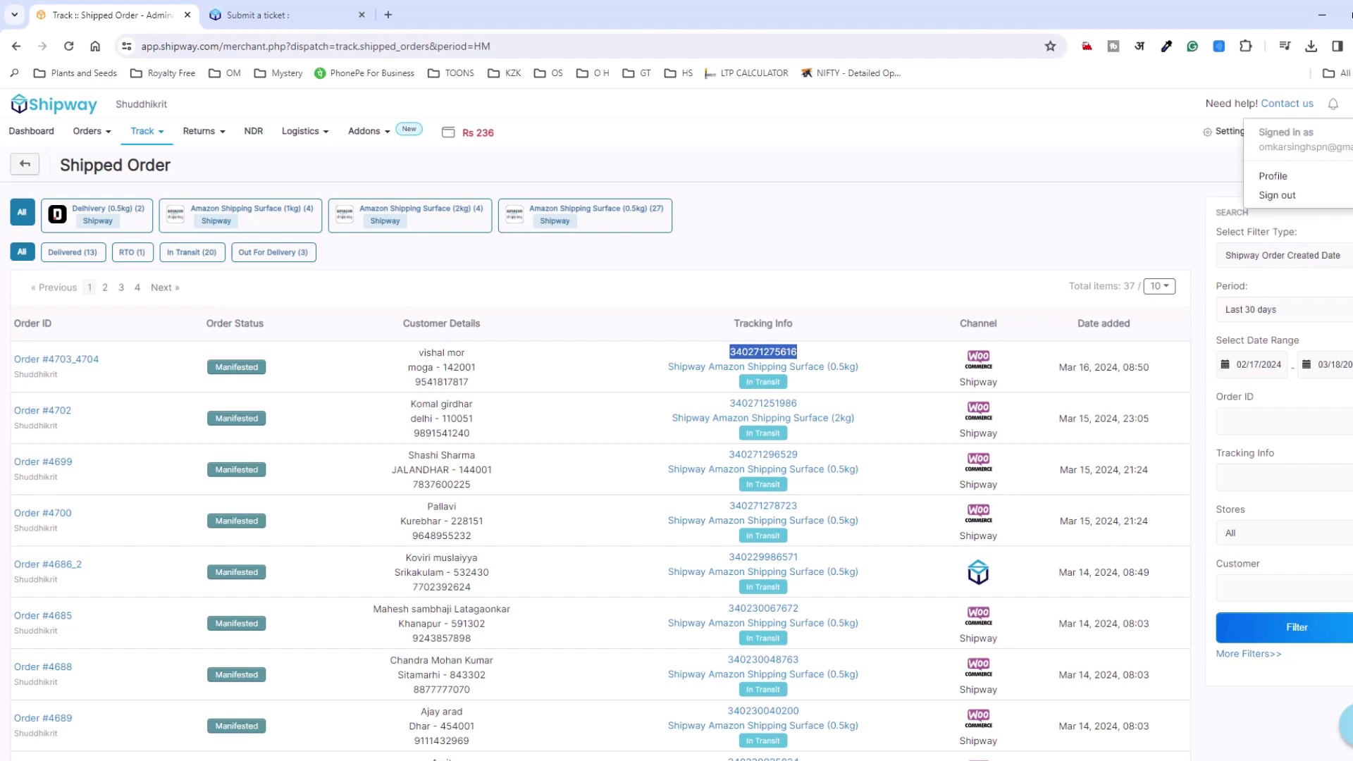
{"action": "left_click", "coordinate": [1271, 185]}
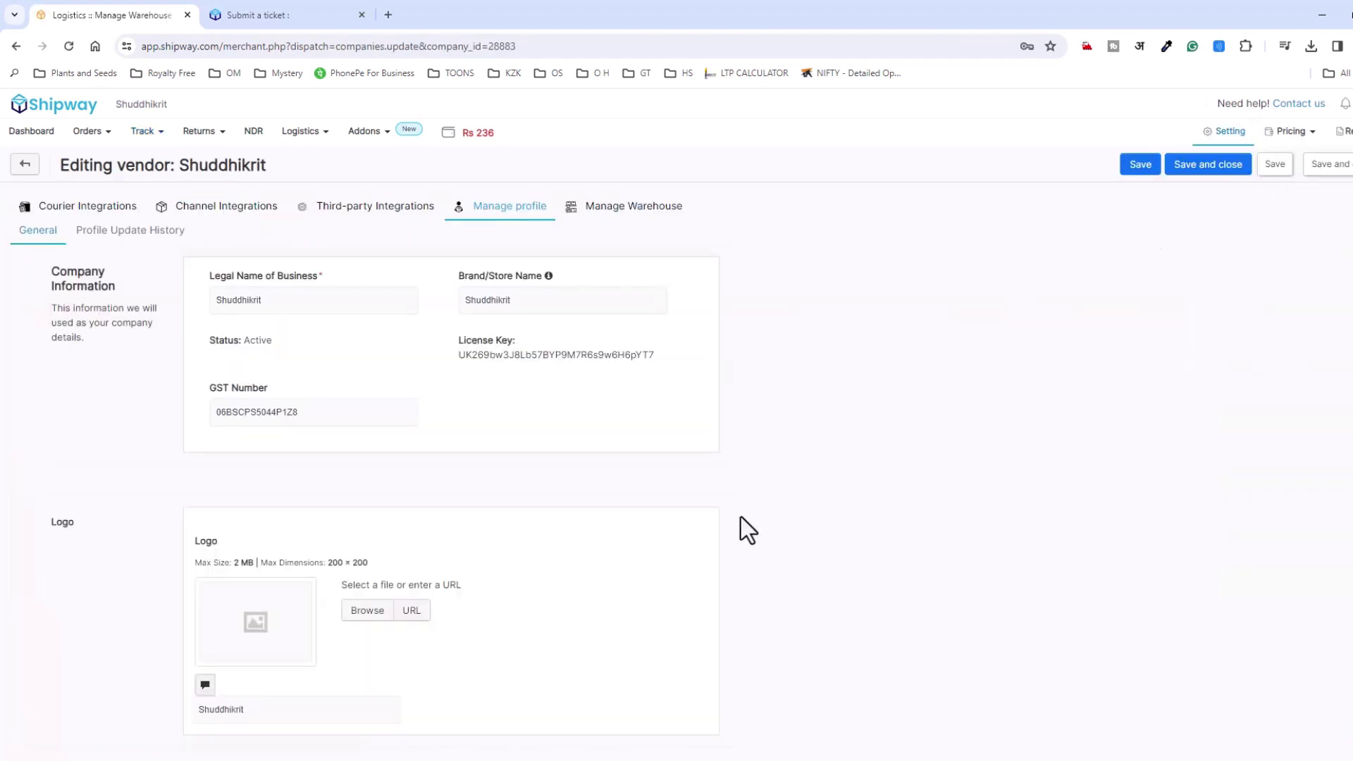
{"action": "scroll", "coordinate": [665, 569], "scroll_direction": "down", "scroll_amount": 1}
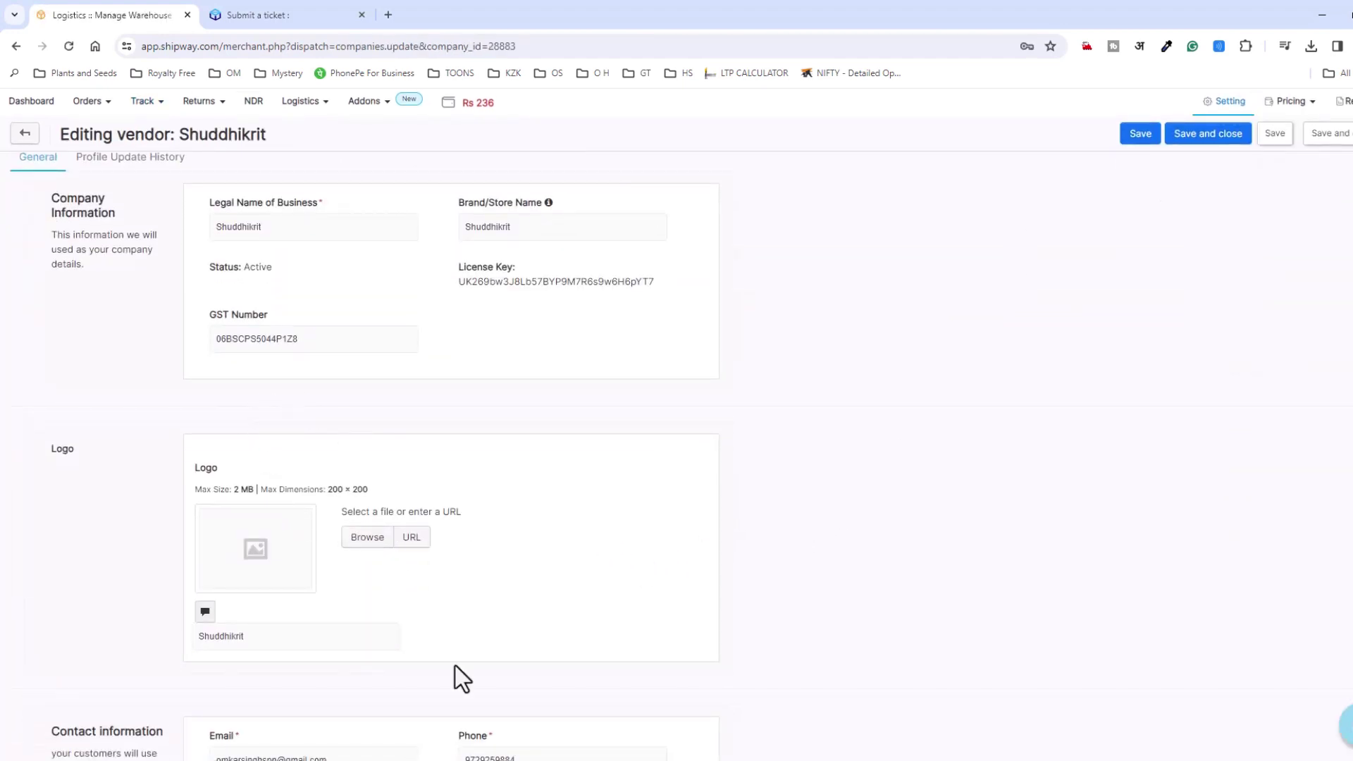
{"action": "scroll", "coordinate": [460, 680], "scroll_direction": "down", "scroll_amount": 4}
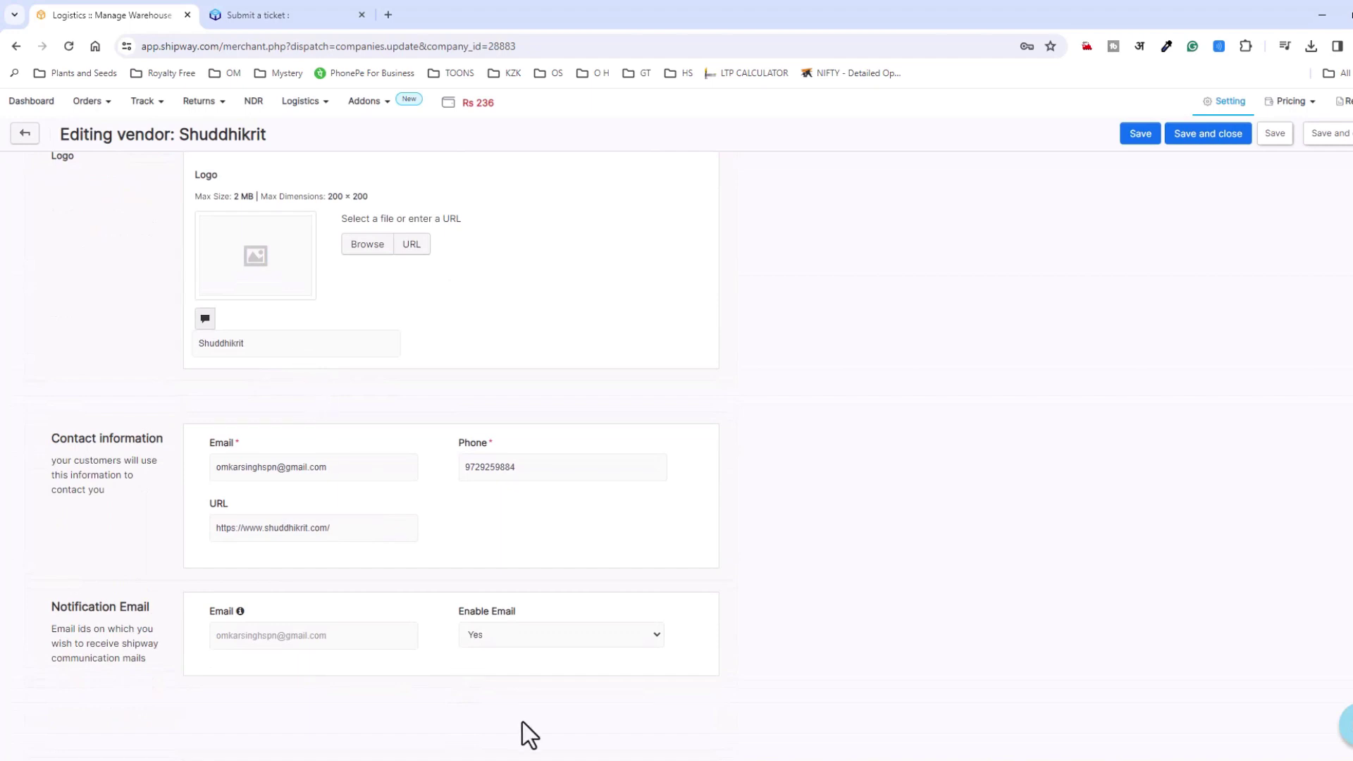
{"action": "scroll", "coordinate": [900, 747], "scroll_direction": "up", "scroll_amount": 5}
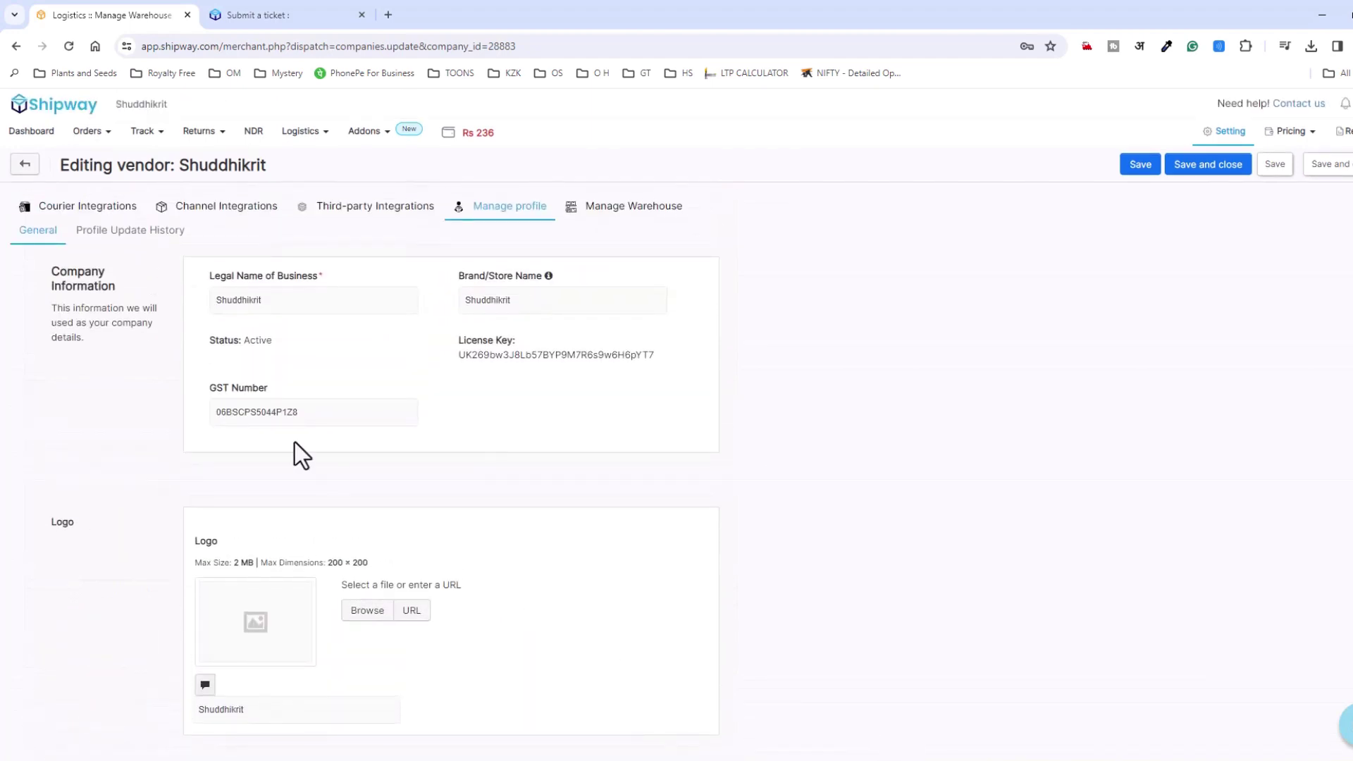